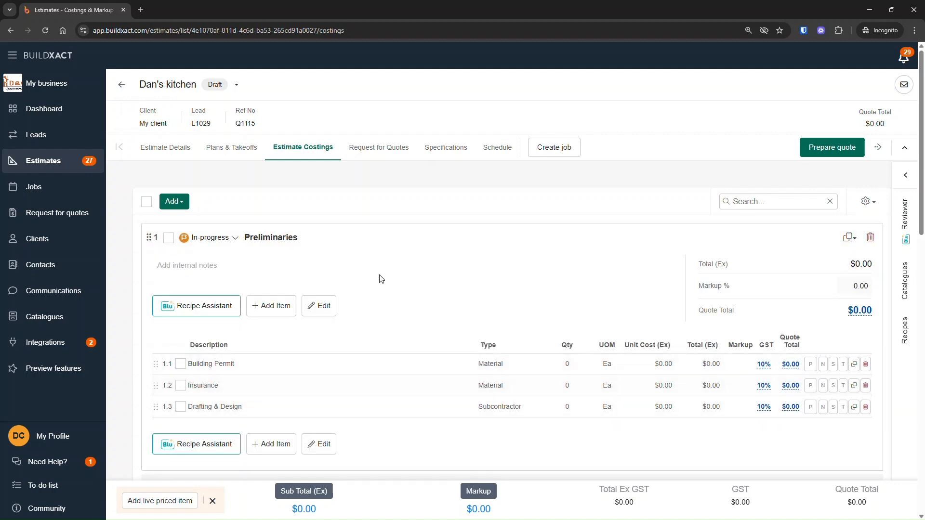
Step: Collapse and expand the Preliminaries category to check how its line items fold away
click(387, 245)
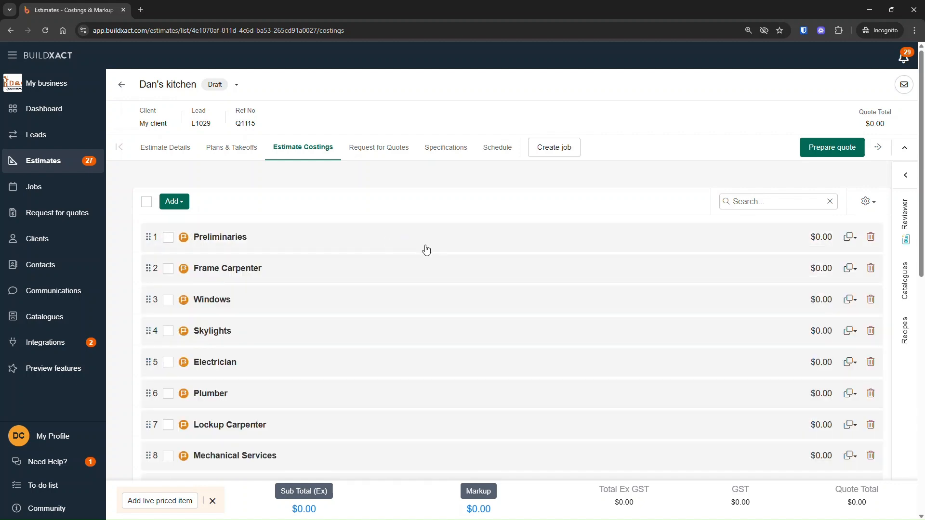
double_click(344, 240)
click(345, 239)
click(344, 240)
Step: Expand the Preliminaries category and mark it as completed
click(280, 242)
scroll(327, 281, down, 1)
scroll(330, 280, up, 1)
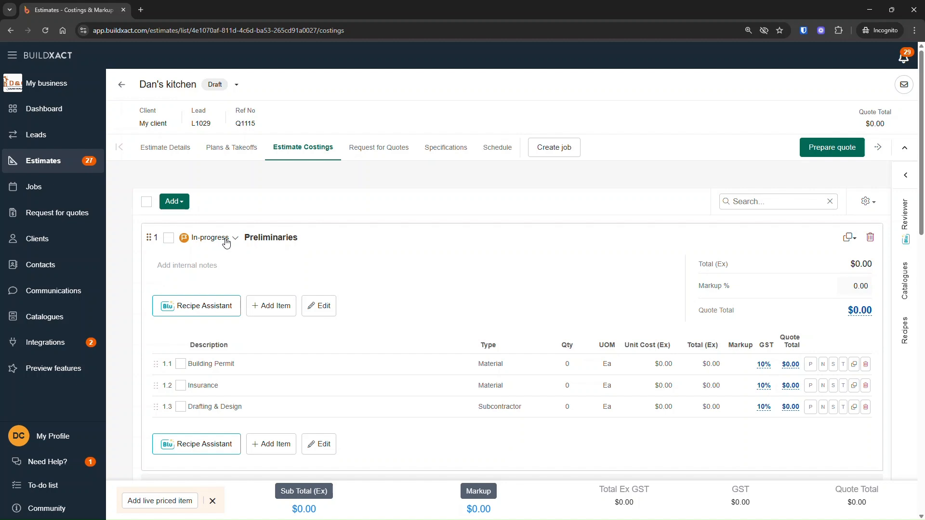
click(226, 242)
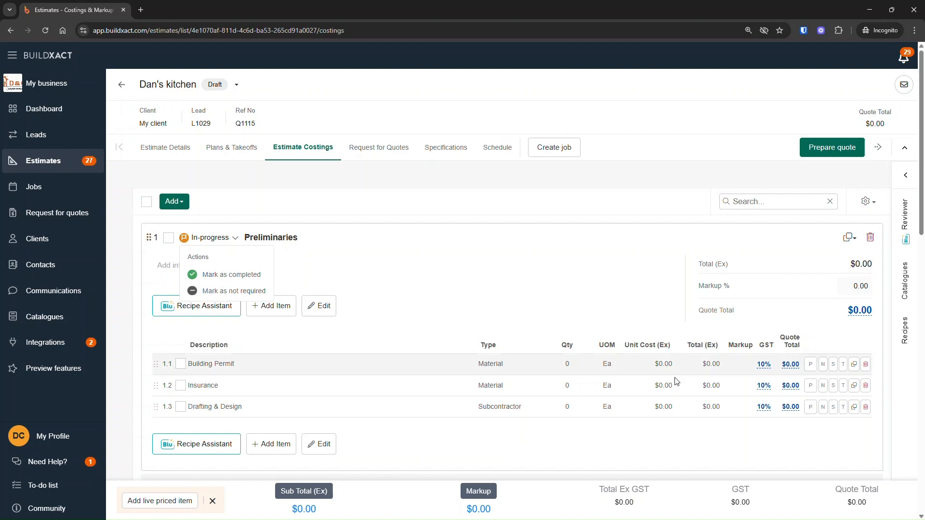
click(205, 275)
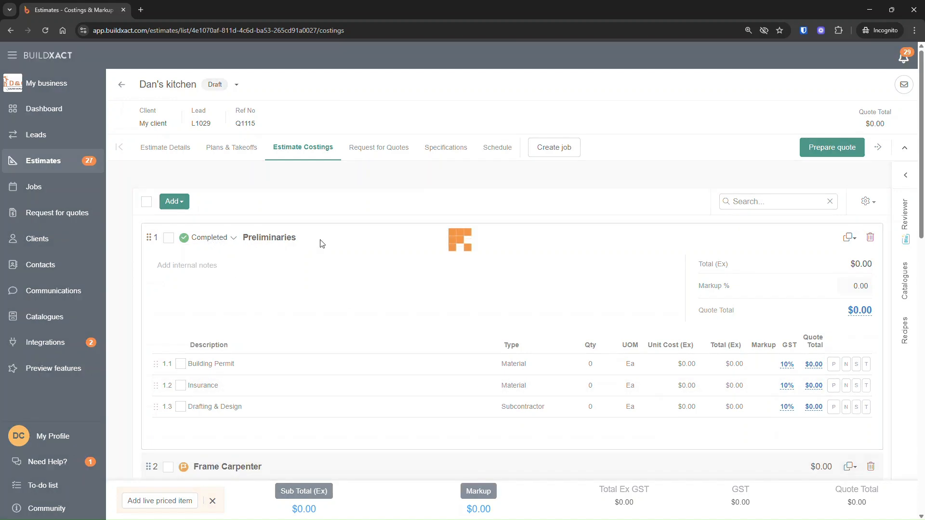
Step: Mark the Skylights category as not required and collapse it
scroll(269, 270, down, 2)
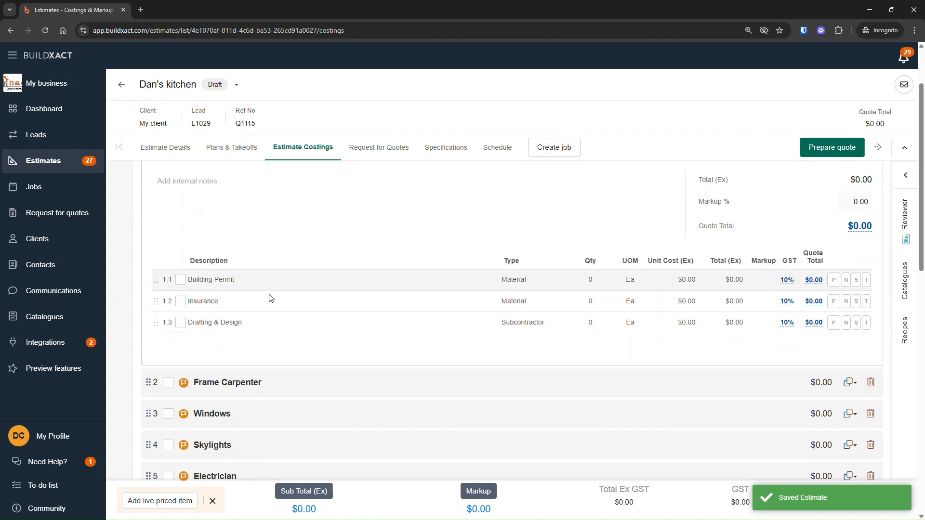
click(234, 376)
scroll(249, 372, down, 3)
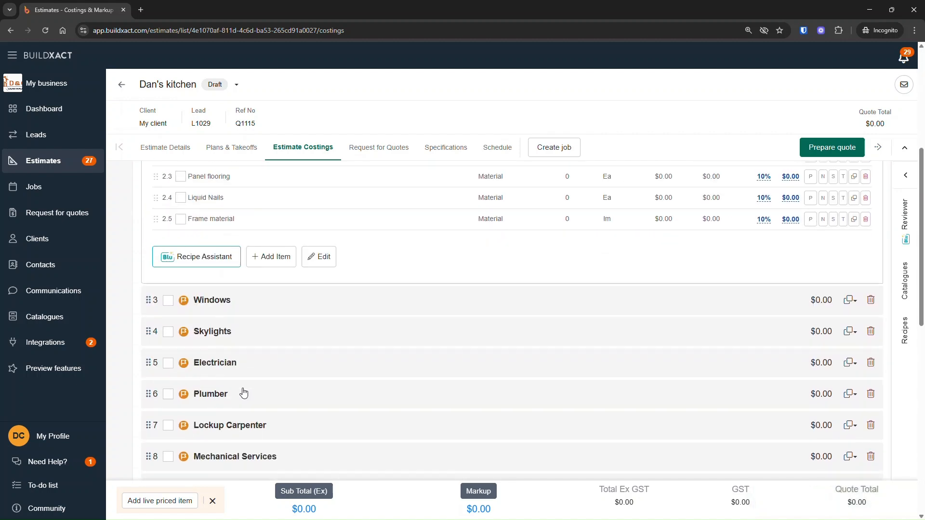
click(229, 331)
scroll(226, 235, up, 3)
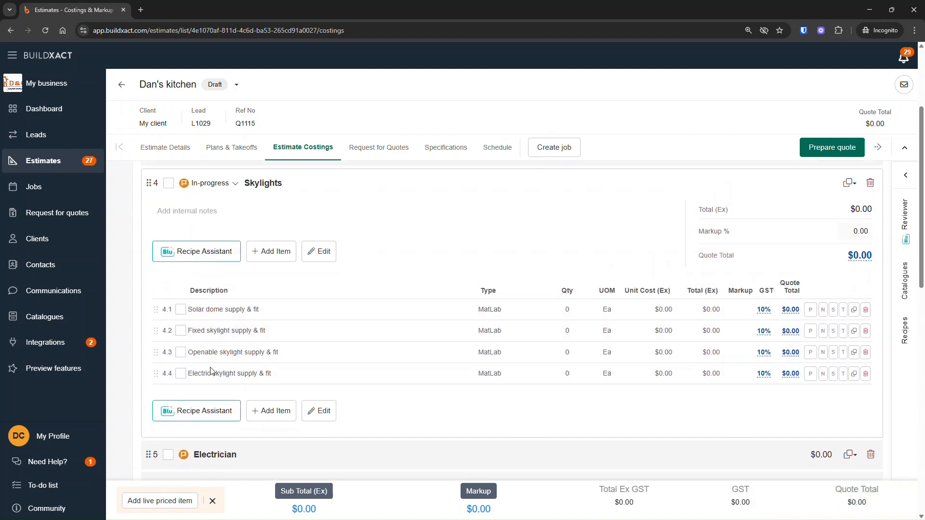
click(215, 298)
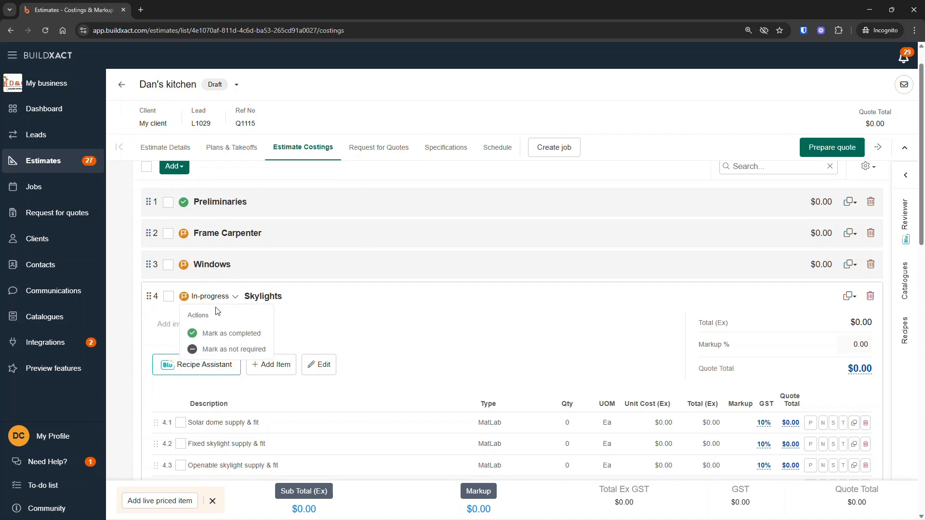
click(207, 349)
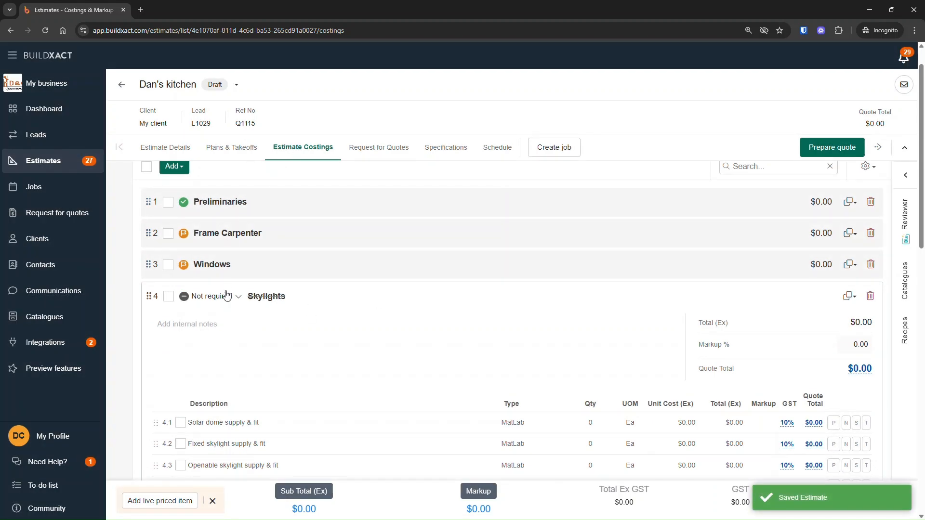
click(336, 302)
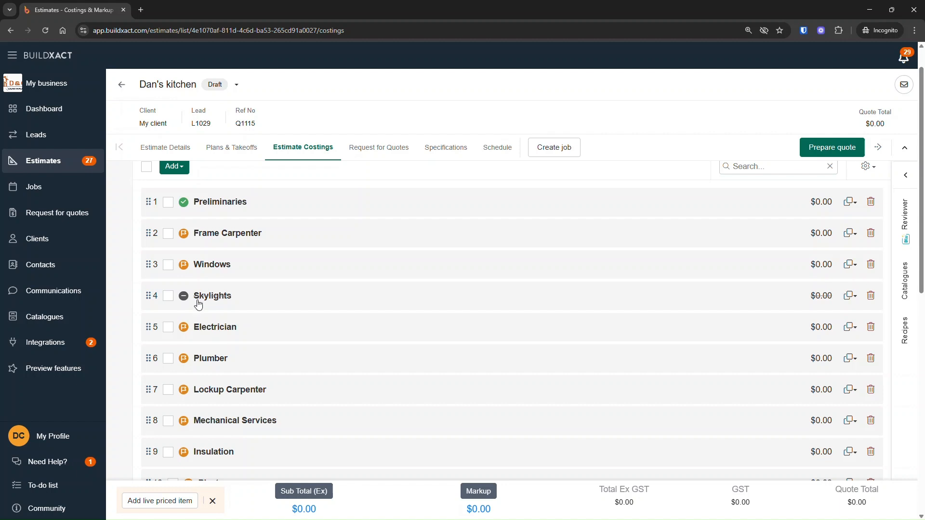
Step: Review the line items in the Frame Carpenter category and leave all categories collapsed
click(227, 234)
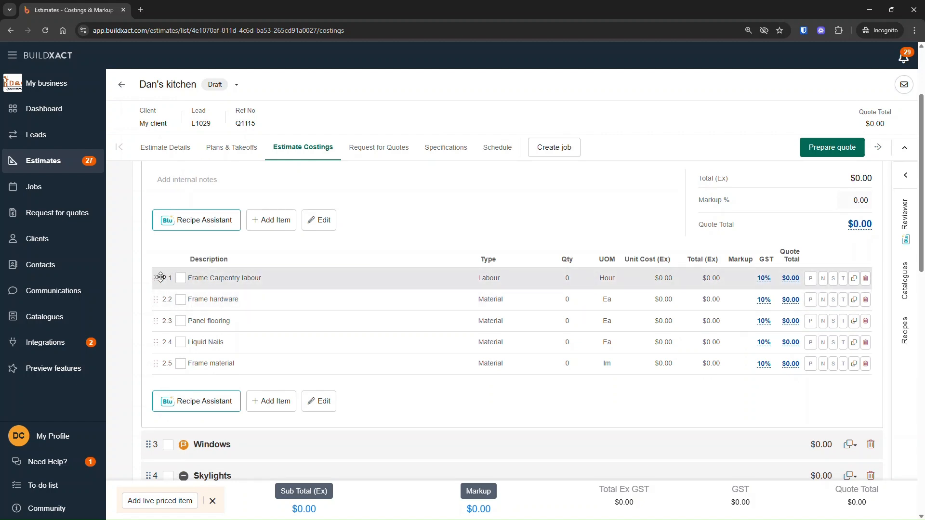
scroll(160, 277, up, 3)
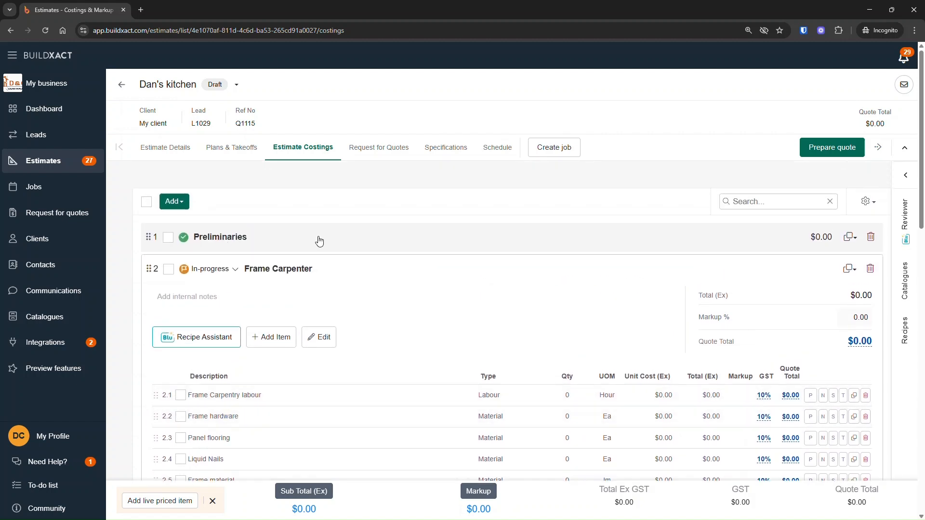
click(318, 240)
click(308, 240)
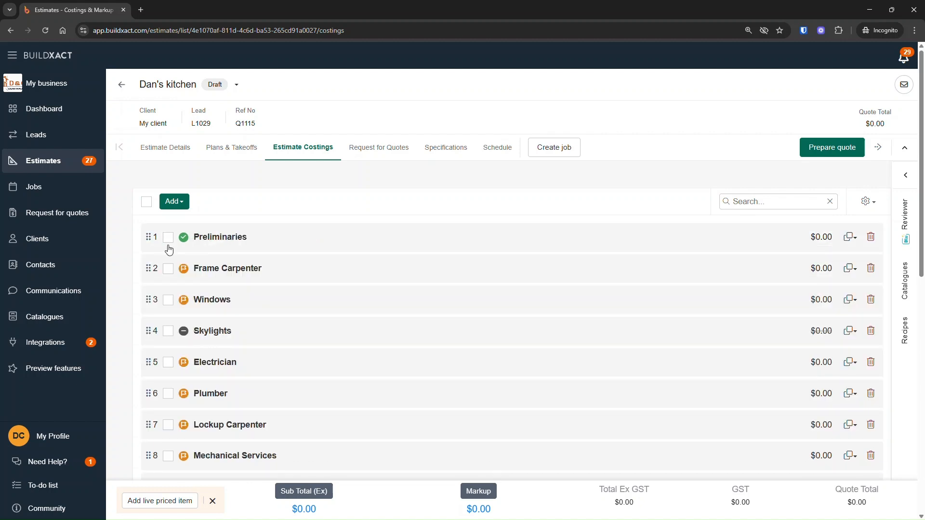
Step: Move the Preliminaries category below Frame Carpenter and reorder its items so Building Permit follows Insurance
click(149, 239)
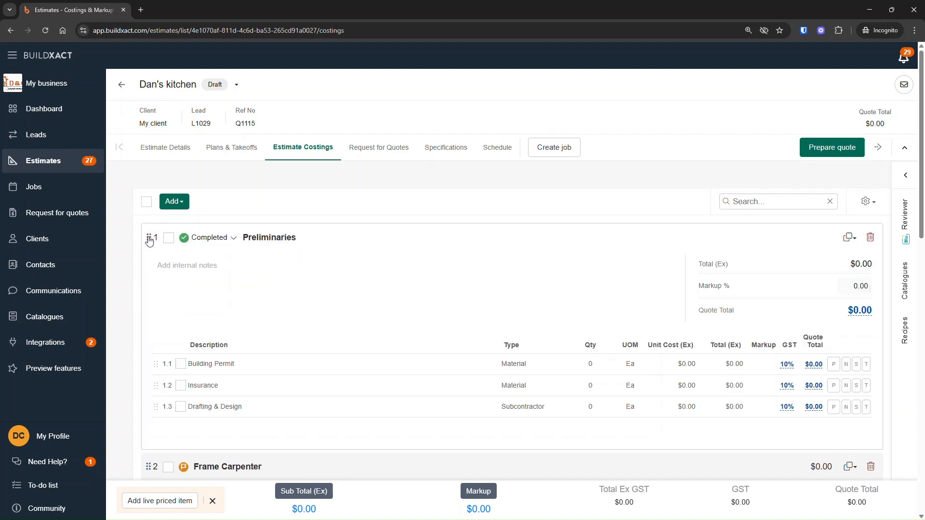
drag(149, 239, 163, 270)
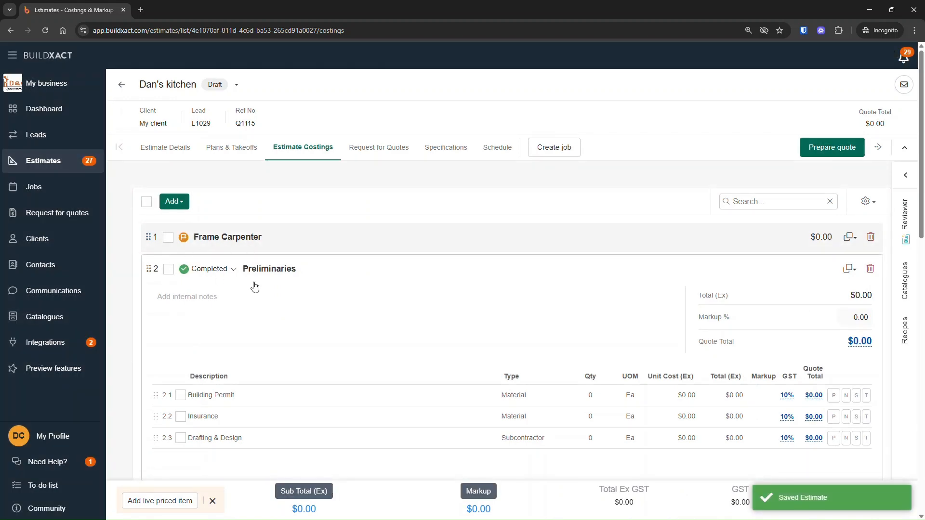
scroll(188, 270, down, 2)
drag(155, 299, 161, 325)
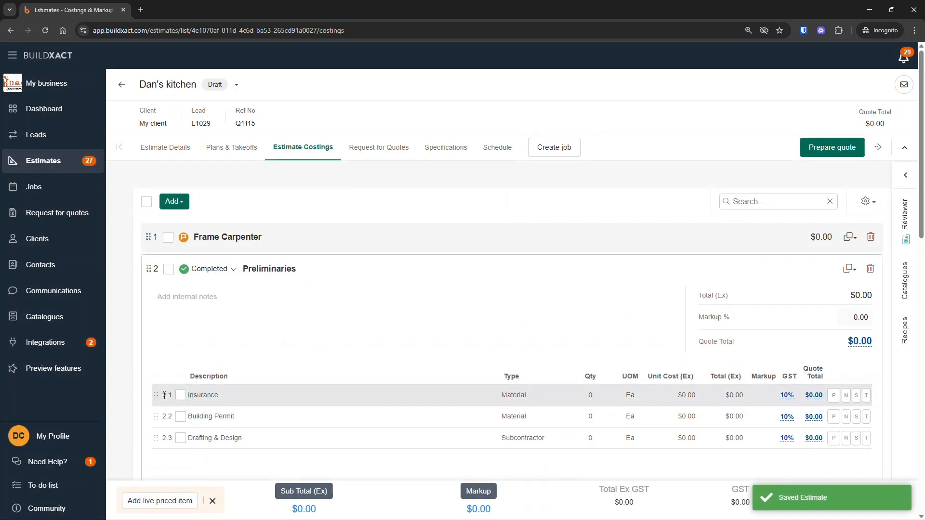
scroll(205, 353, down, 2)
scroll(242, 247, up, 2)
Step: Select Frame Carpentry labour, Frame hardware and Panel flooring in the Frame Carpenter category
click(238, 236)
scroll(231, 267, down, 1)
scroll(241, 250, up, 2)
scroll(256, 220, down, 2)
click(181, 268)
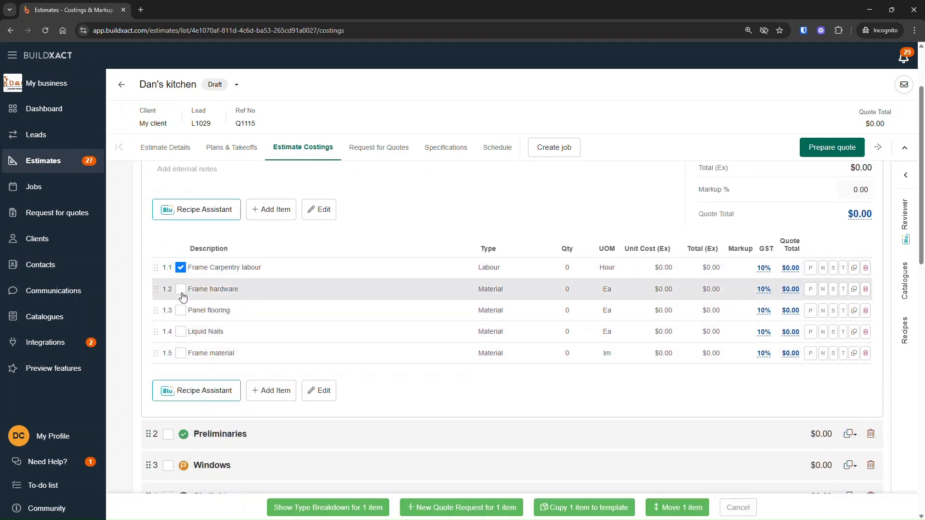
click(180, 290)
click(180, 310)
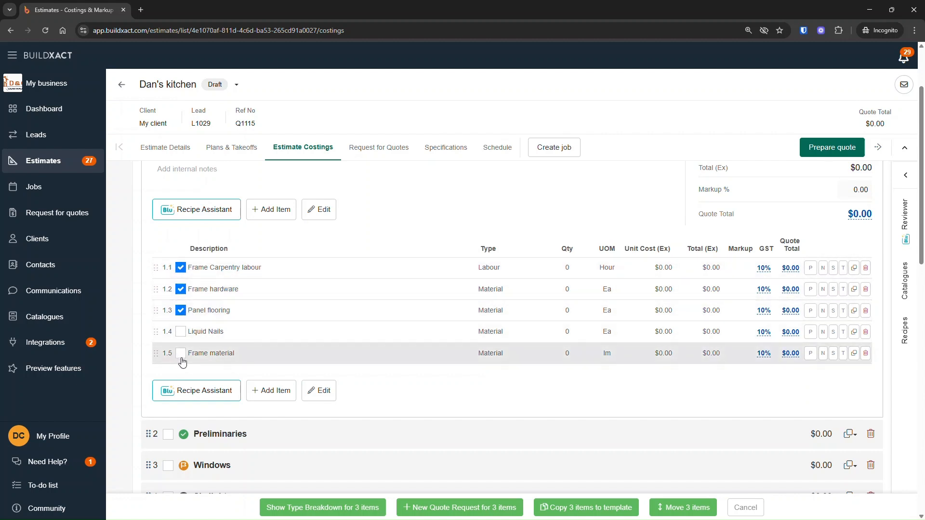
Step: Set Preliminaries as the destination for moving the three selected items, but cancel the bulk action
click(684, 508)
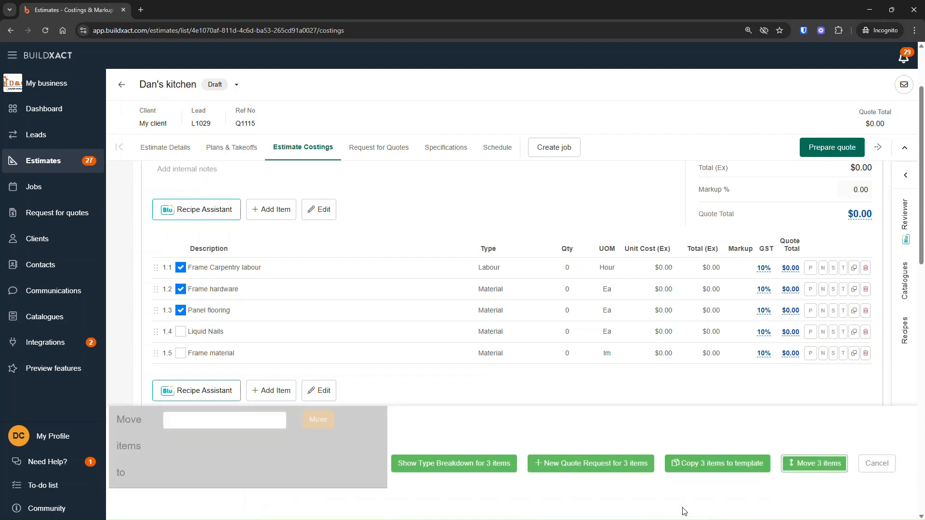
click(225, 425)
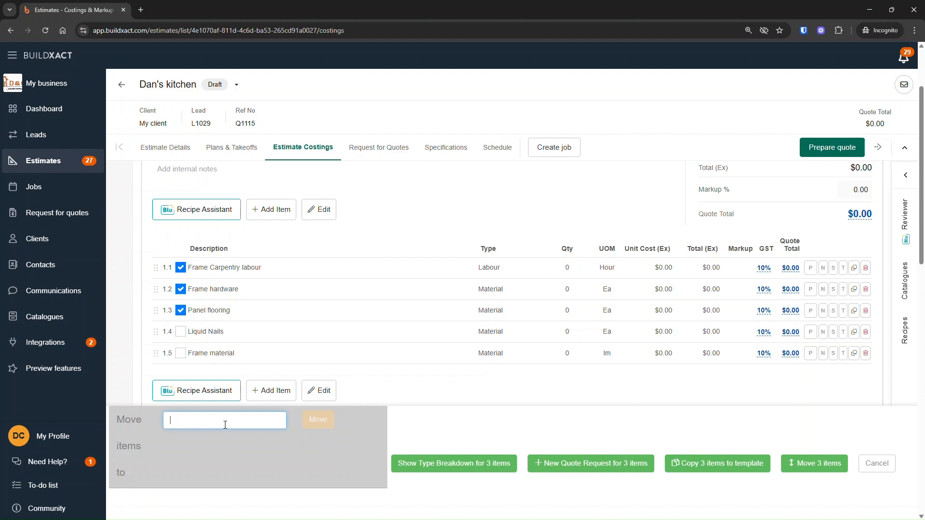
text(pre)
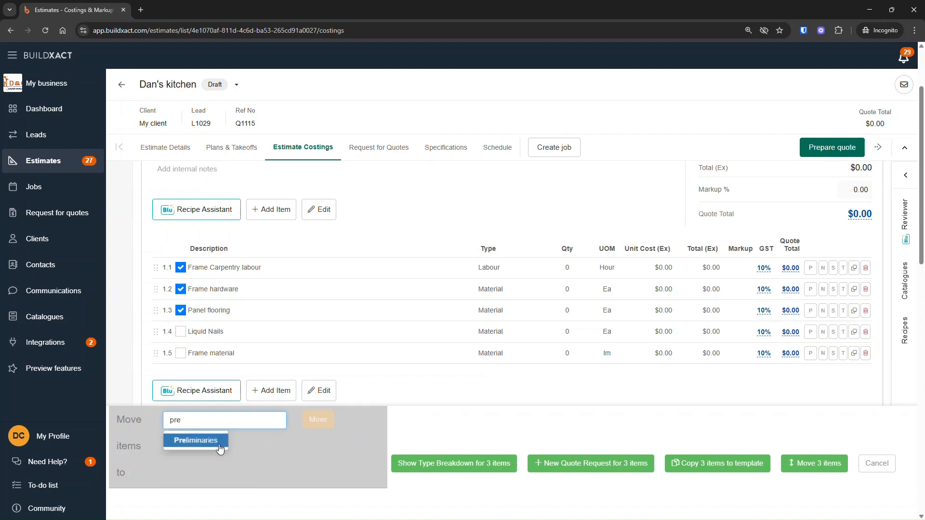
click(222, 446)
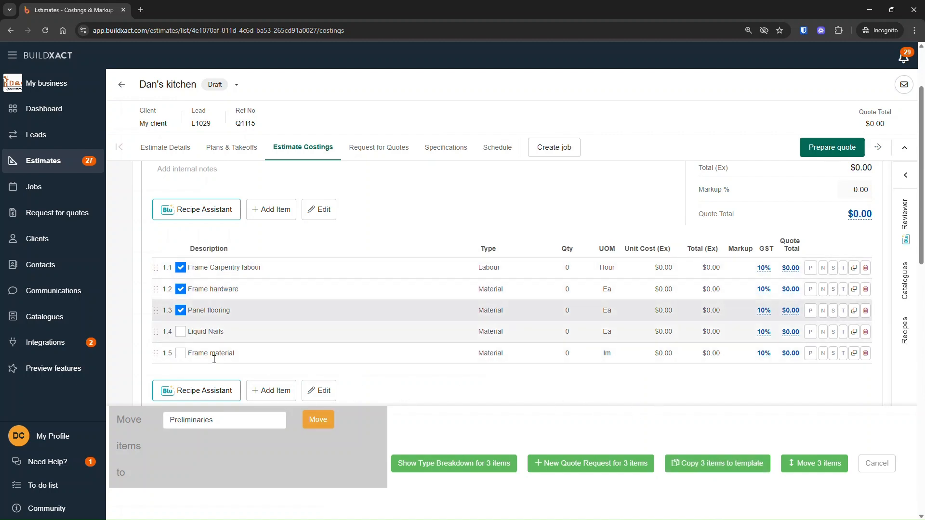
mouse_move(446, 470)
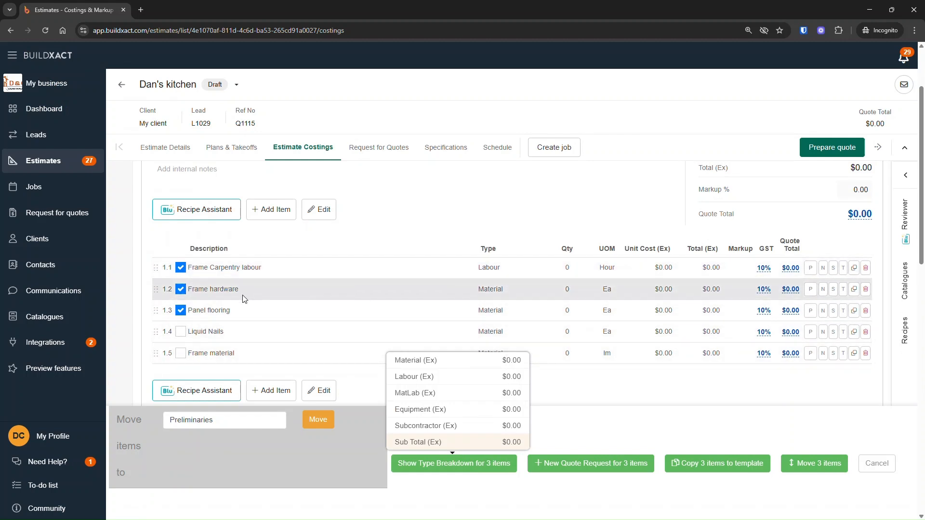
click(876, 463)
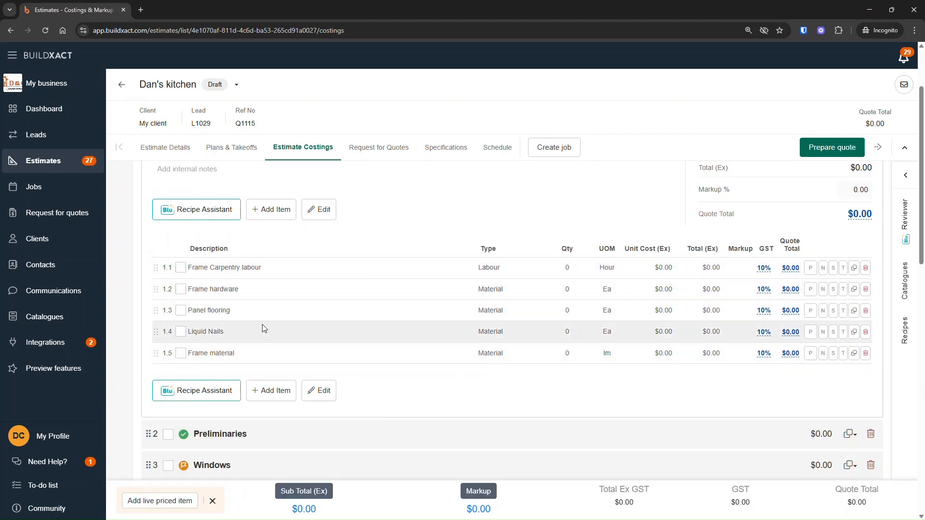
Step: Check the combined type breakdown for the Frame Carpenter and Windows categories, and clear the selection
click(375, 241)
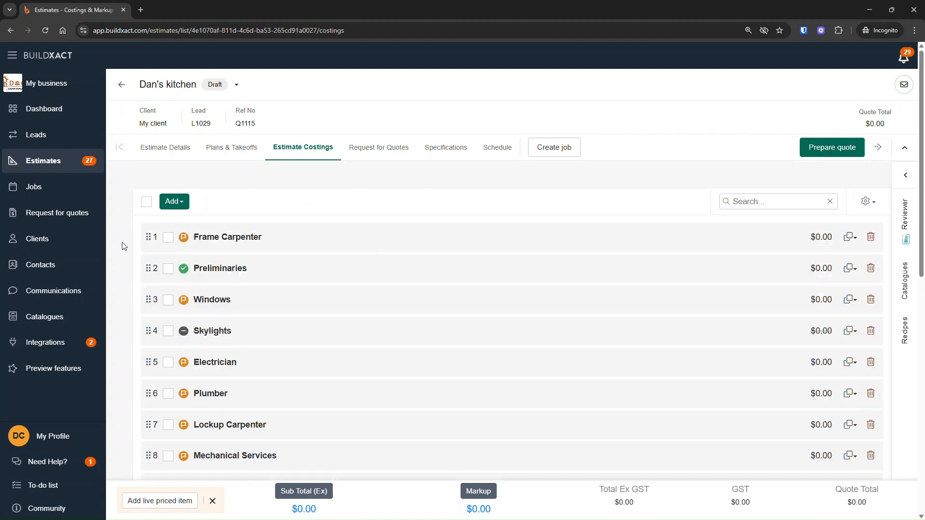
click(168, 237)
click(168, 299)
scroll(168, 302, down, 3)
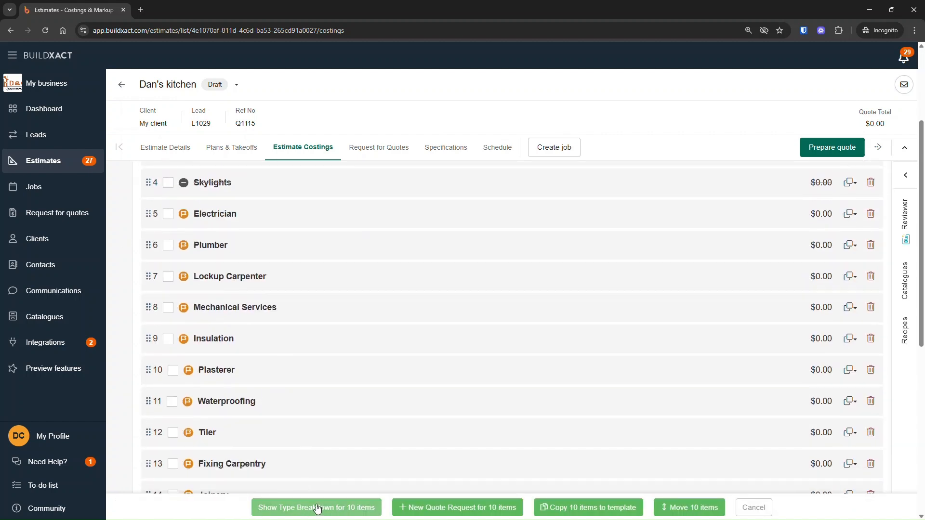
click(316, 508)
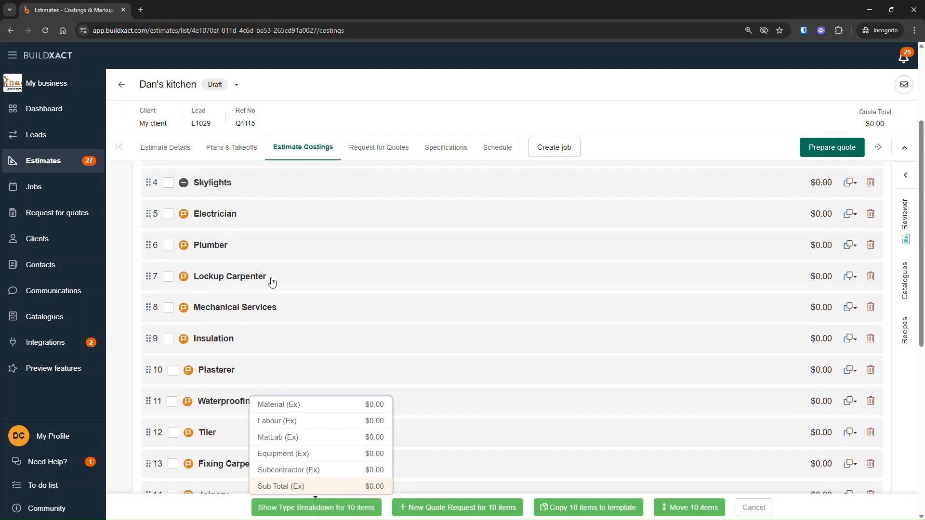
scroll(270, 285, up, 2)
click(168, 187)
scroll(169, 193, down, 1)
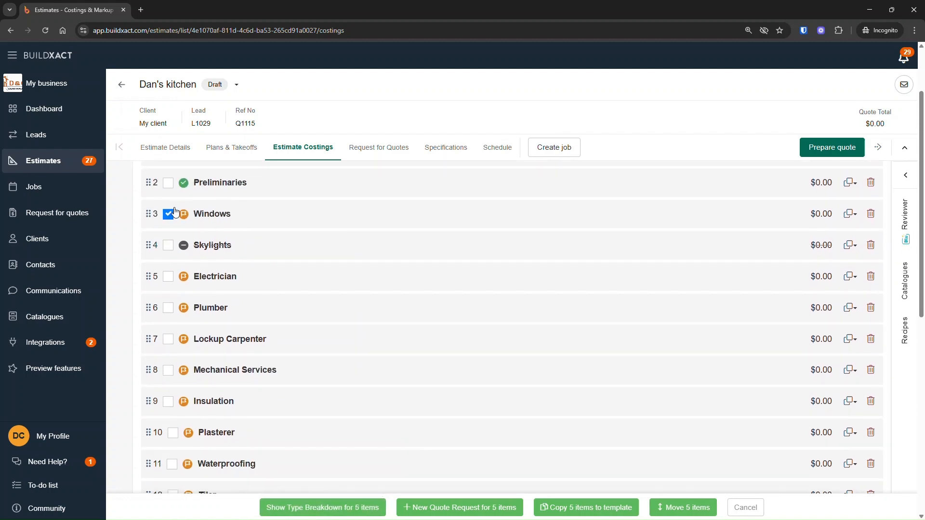
click(171, 214)
scroll(313, 330, down, 1)
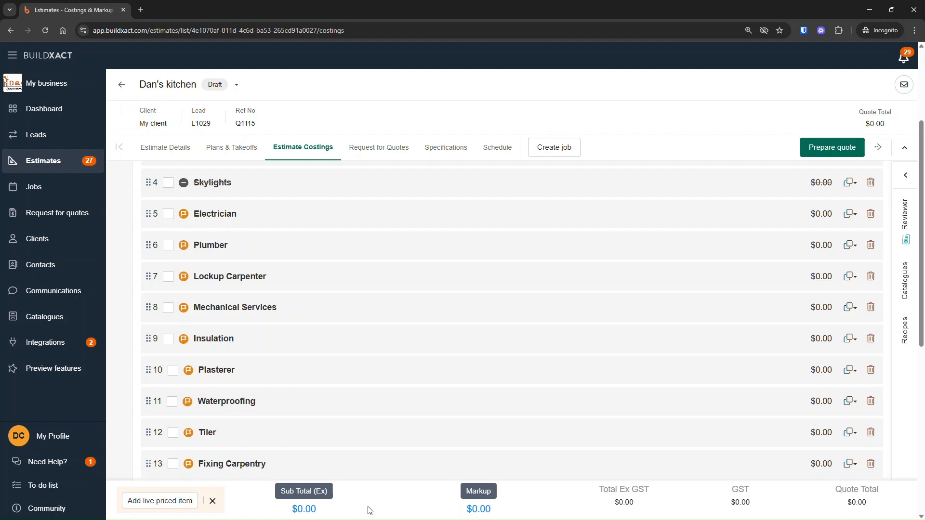
Step: View the breakdown of the whole estimate's subtotal by cost type and close it
click(318, 491)
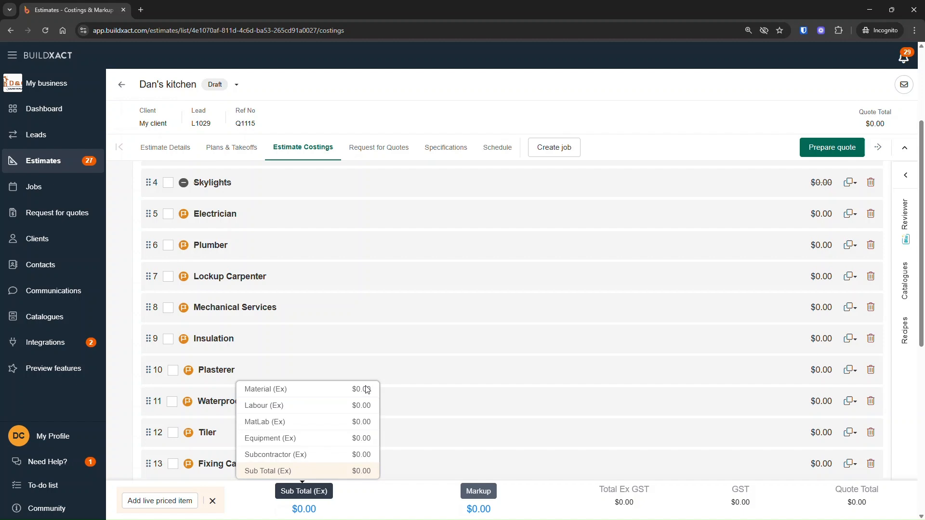
click(422, 483)
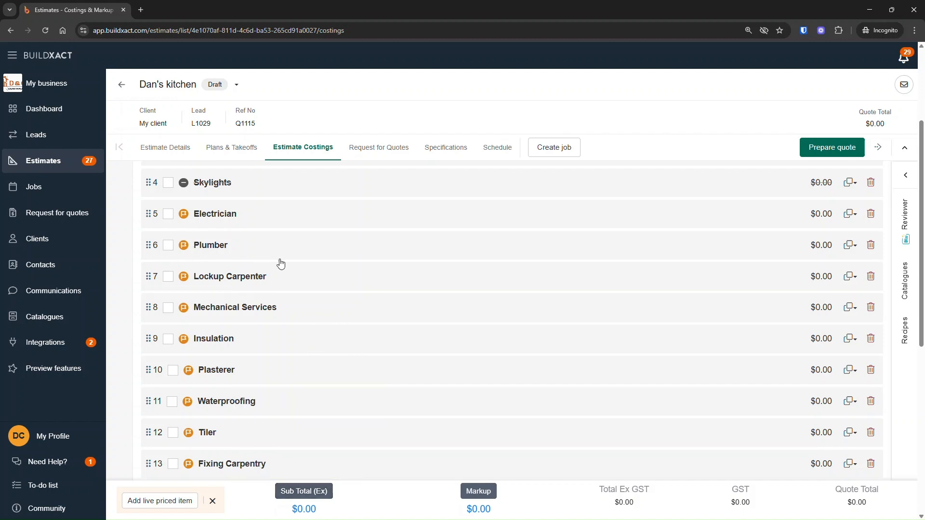
Step: Expand the Electrician category and review its line items and copy options
click(632, 221)
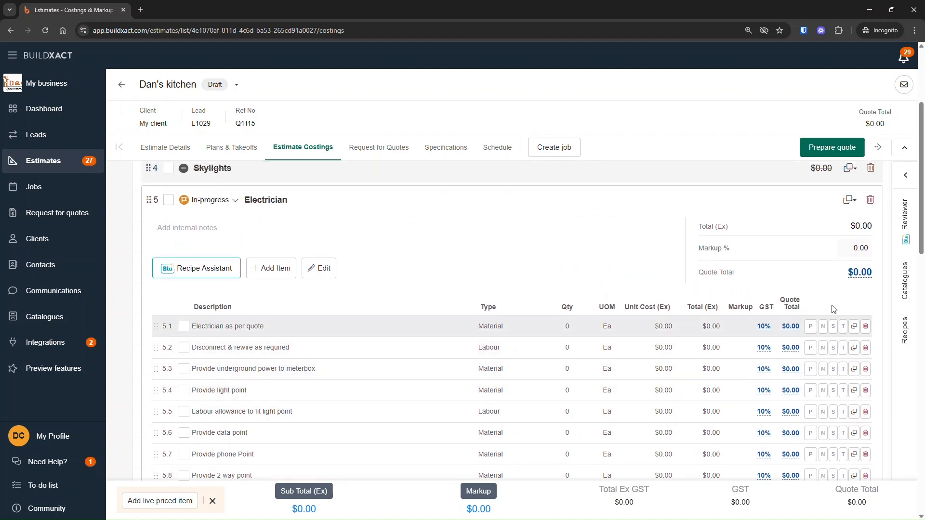
scroll(843, 328, up, 1)
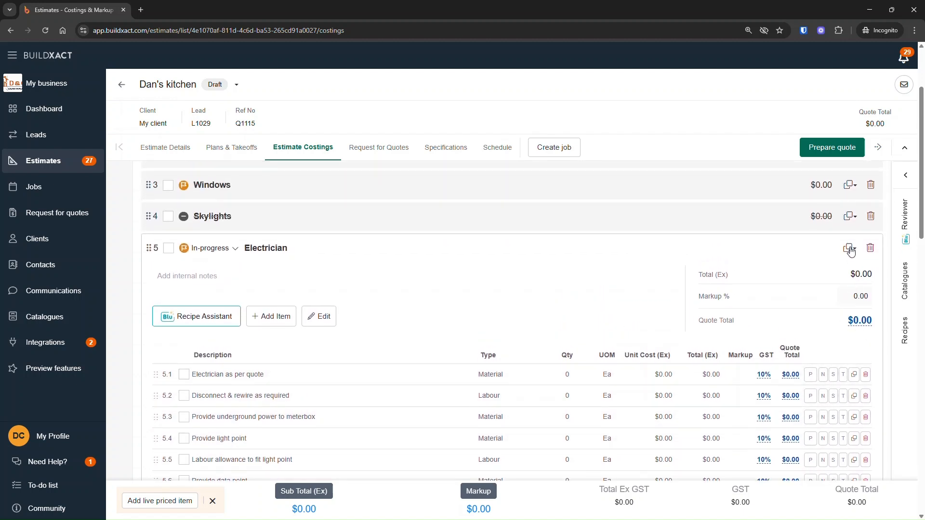
scroll(847, 344, down, 2)
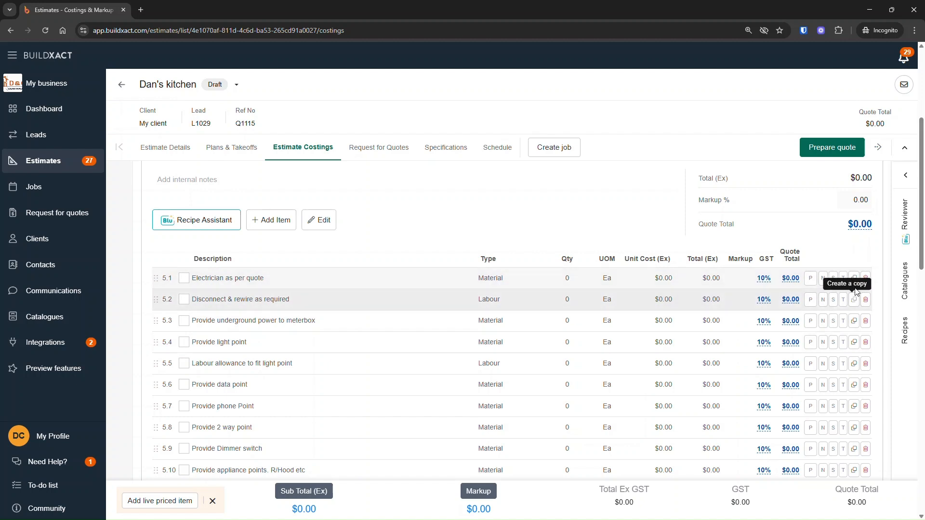
scroll(848, 273, up, 2)
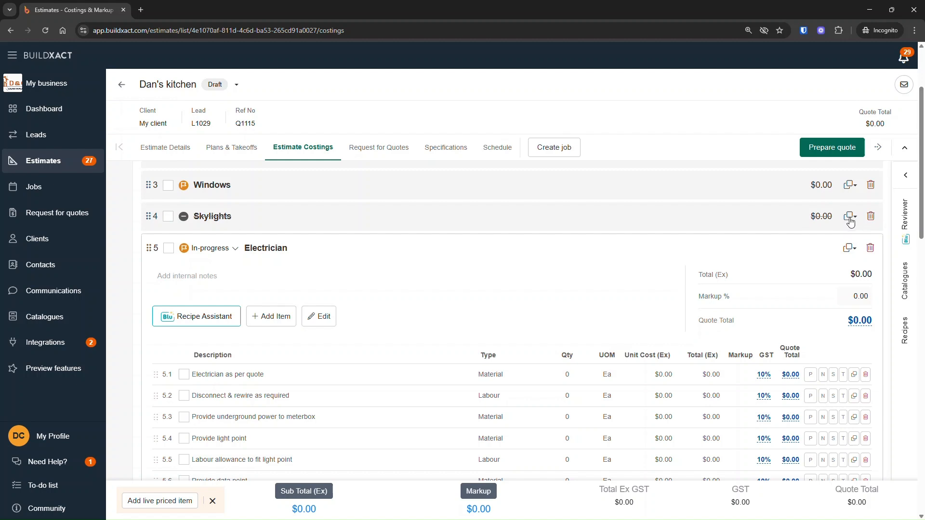
Step: Review the Windows category's copy options and the option to create a template from the whole estimate
scroll(855, 227, up, 2)
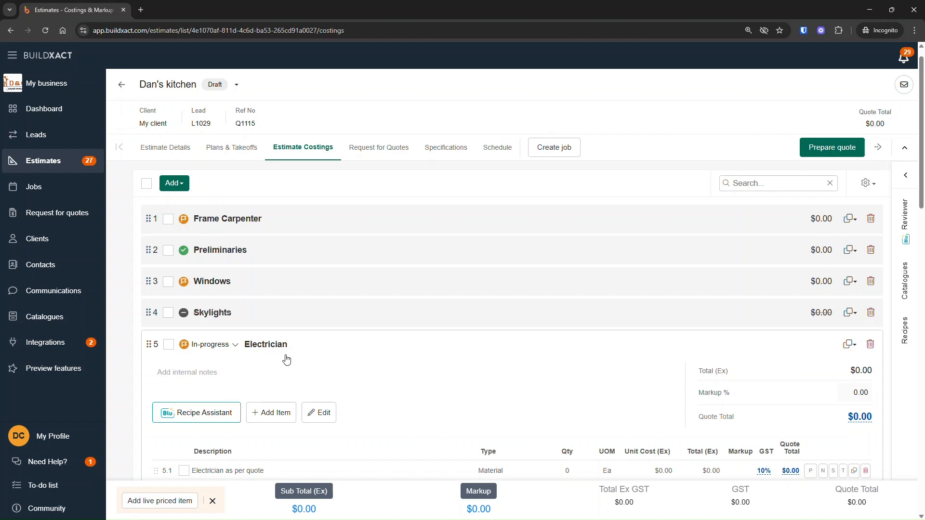
click(850, 284)
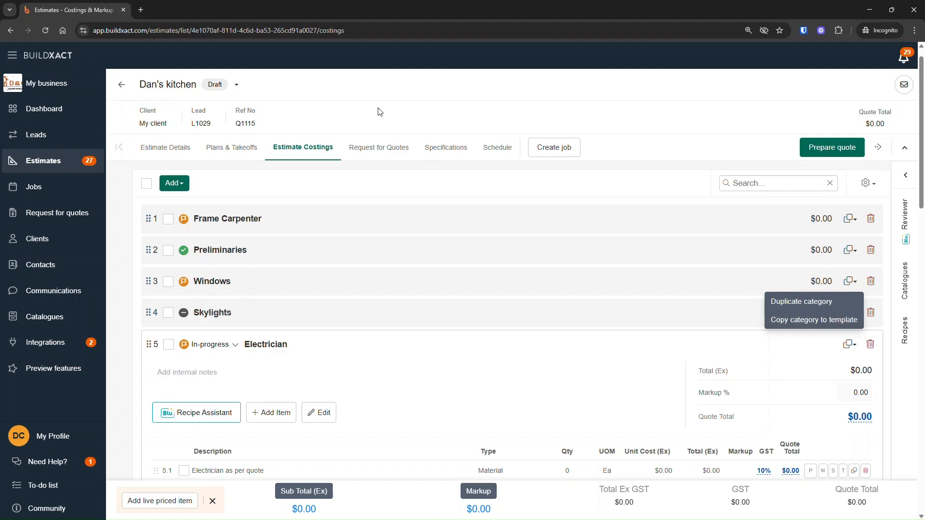
click(239, 85)
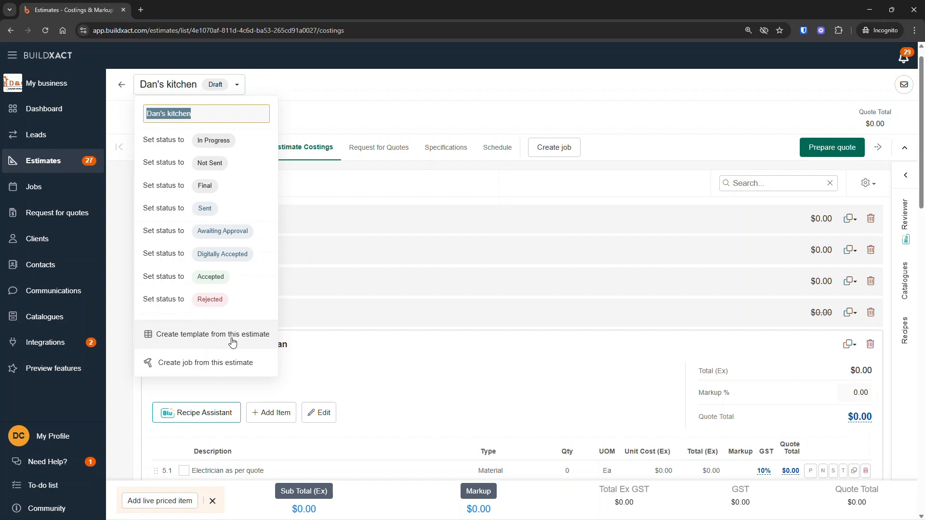
click(237, 87)
Step: Try the Final status on the kitchen estimate, and set the estimate's status to In Progress
click(239, 88)
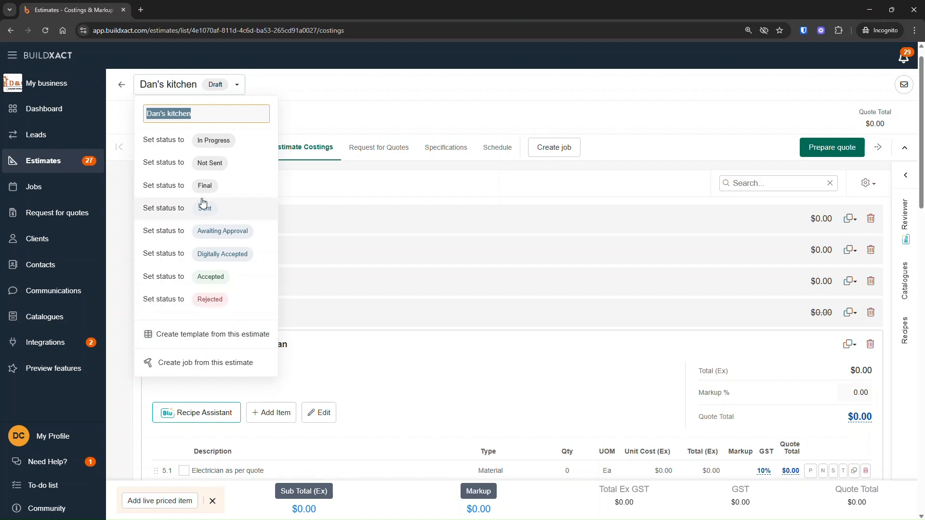
click(236, 193)
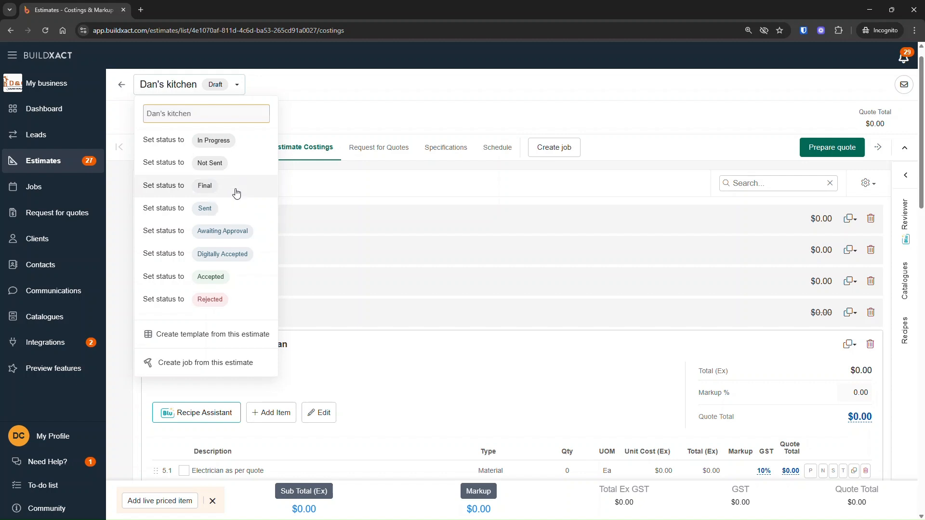
click(198, 89)
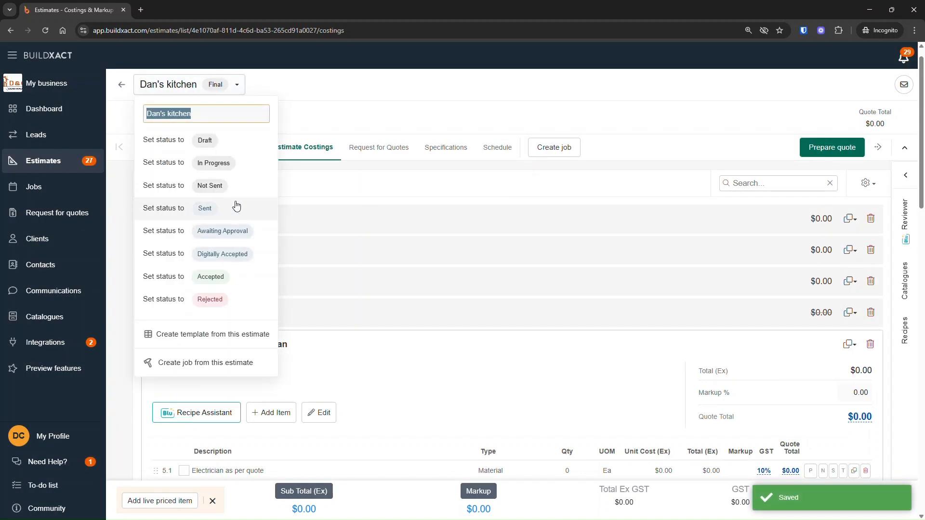
click(240, 164)
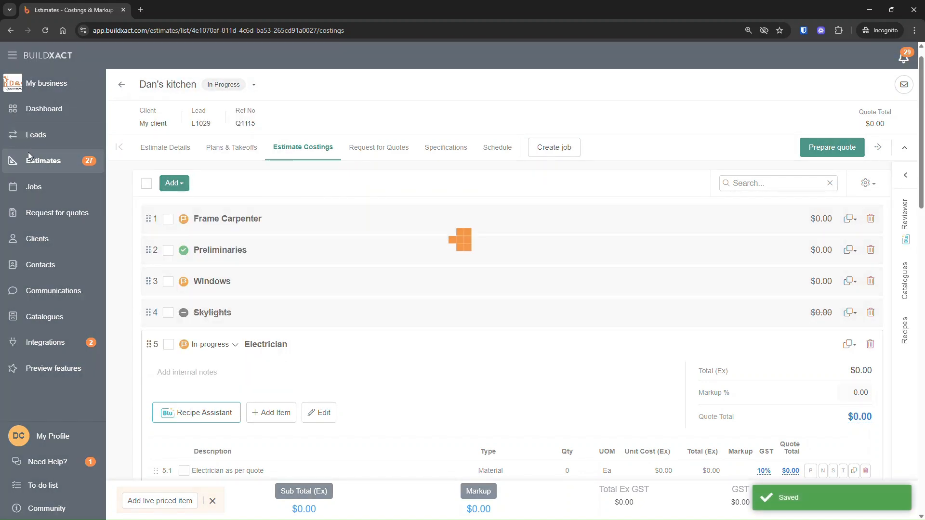
Step: Check the kitchen estimate's status in the estimates list, and return to its costings
click(63, 171)
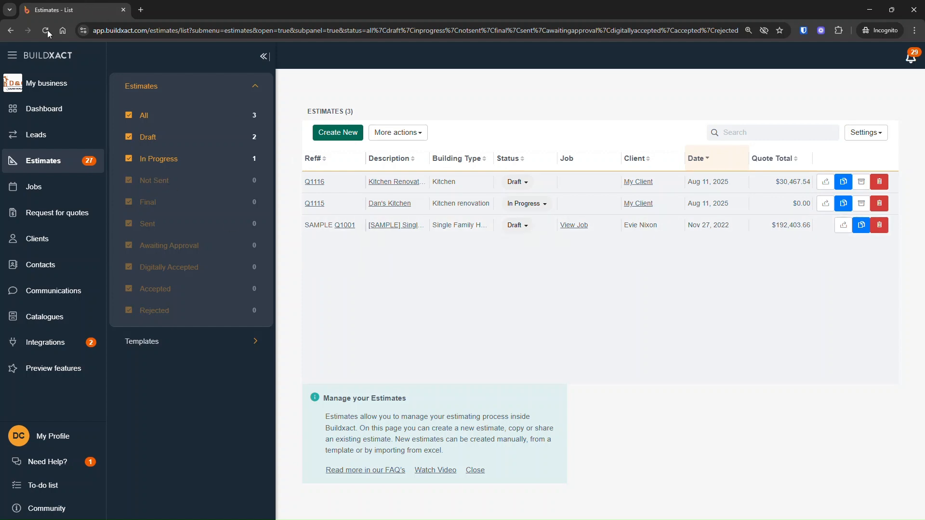
click(12, 31)
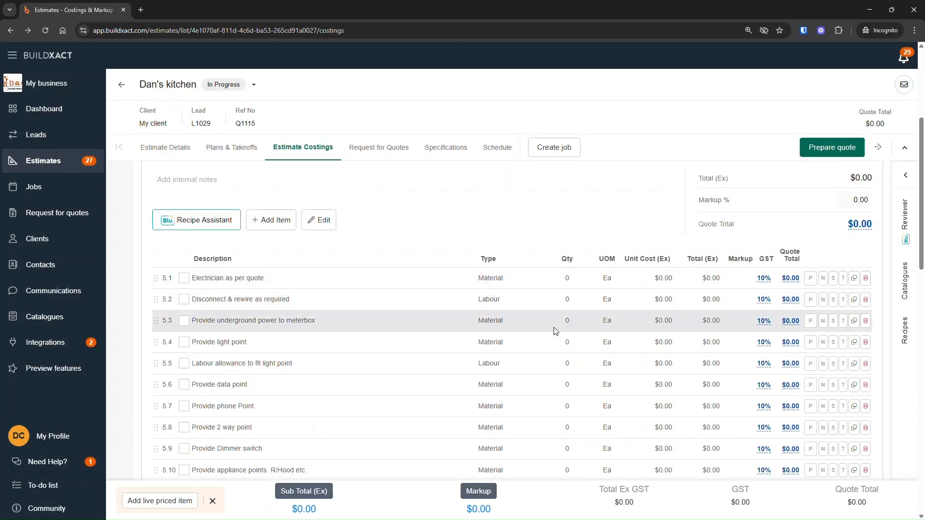
Step: Start deleting the "Electrician as per quote" item from the Electrician category, but cancel the deletion
scroll(482, 313, up, 2)
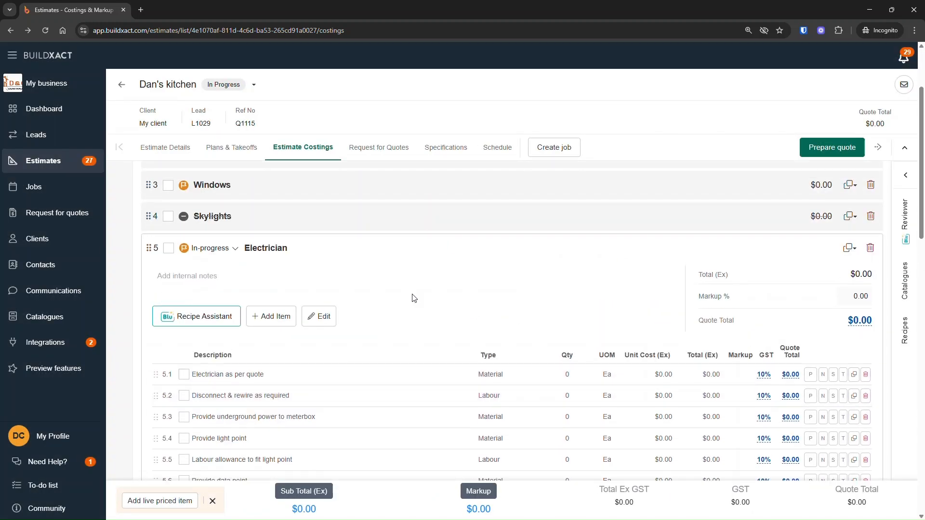
scroll(471, 295, down, 2)
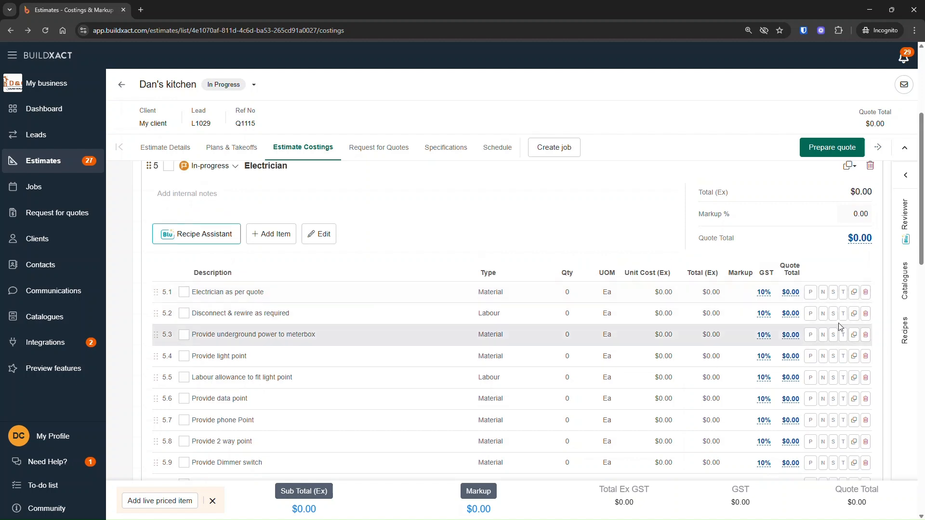
scroll(838, 326, up, 3)
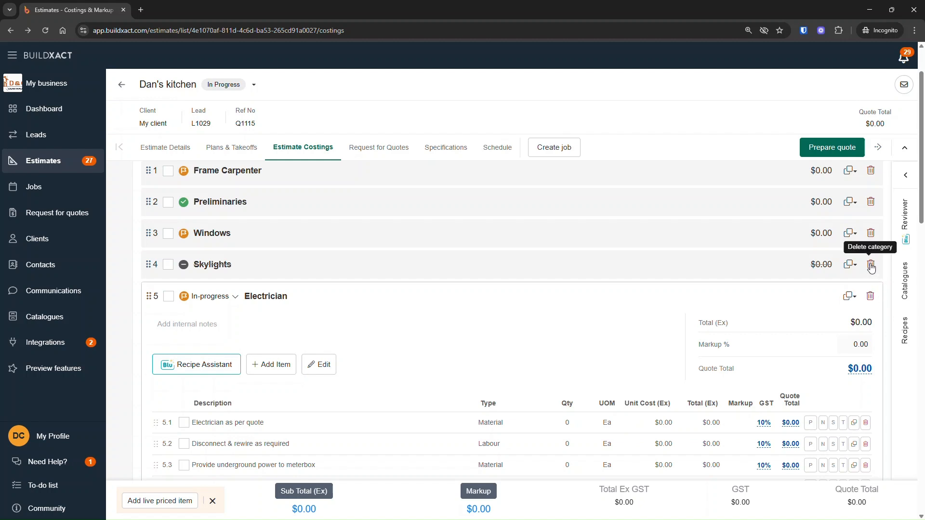
scroll(862, 299, down, 3)
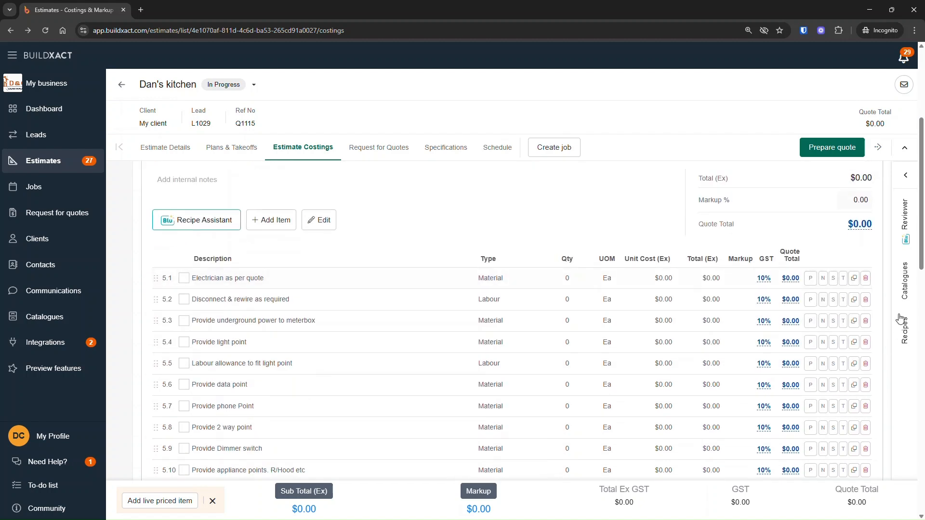
click(866, 279)
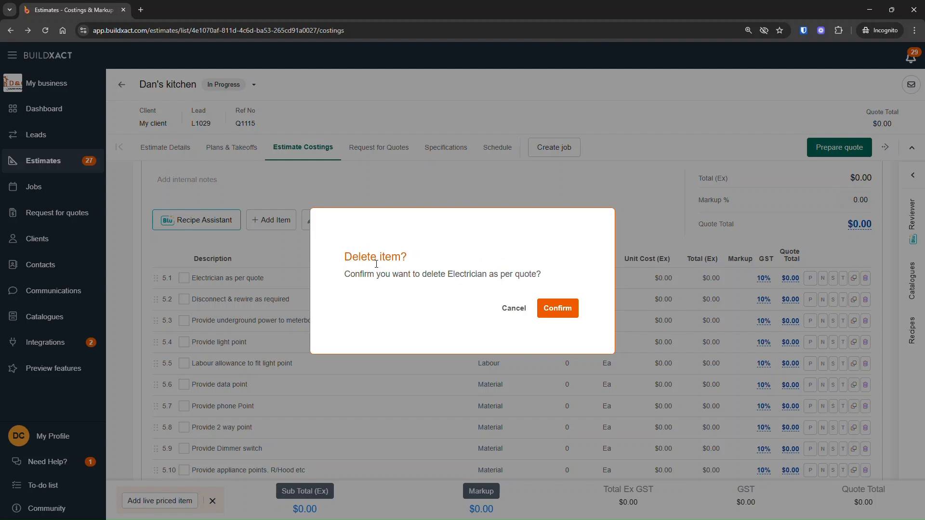
drag(365, 256, 476, 275)
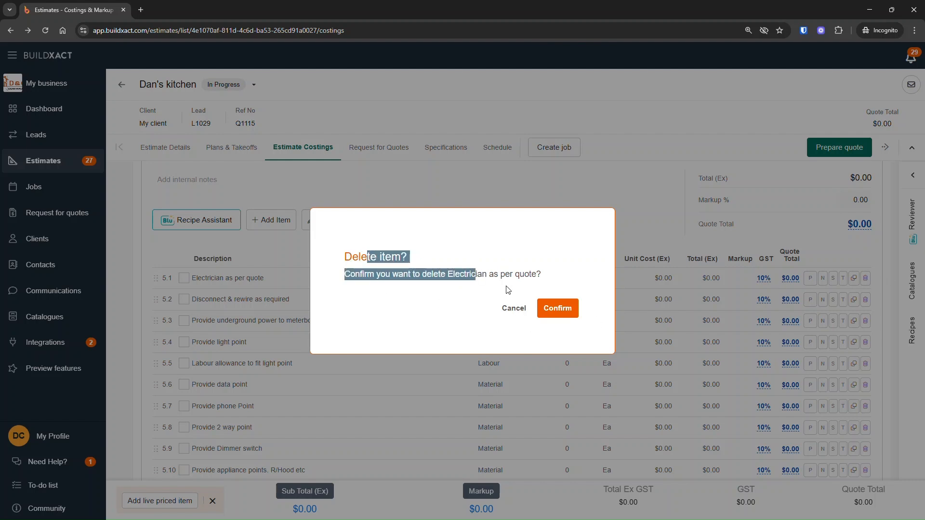
click(513, 310)
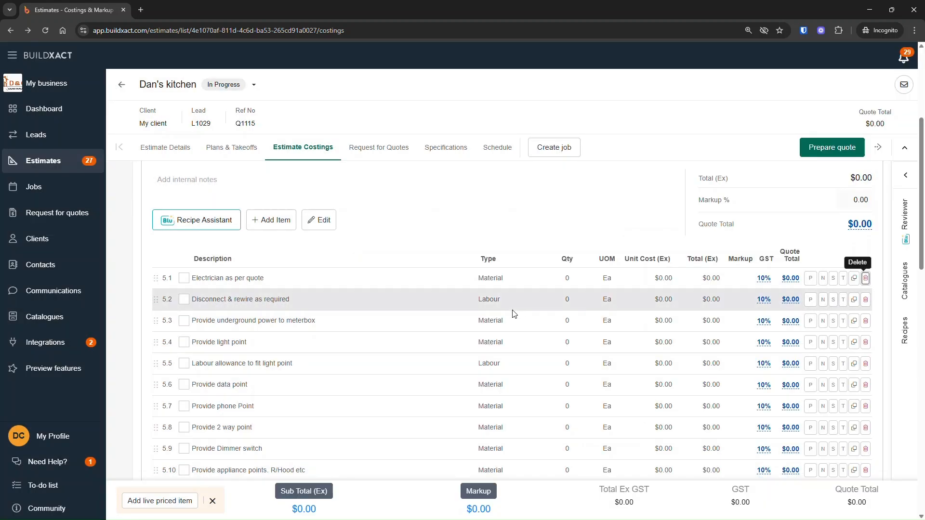
Step: Put the Electrician category into edit mode and set the "Electrician as per quote" quantity to 1
scroll(357, 298, up, 2)
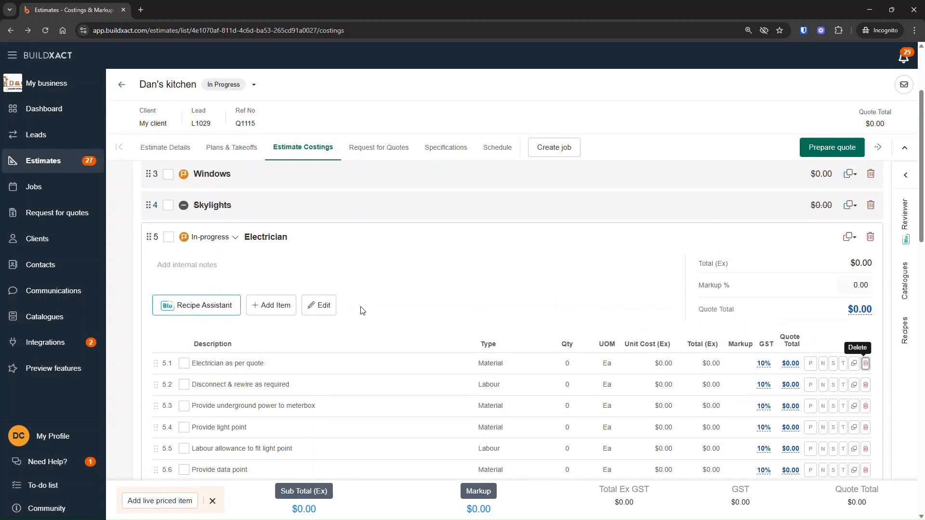
click(308, 318)
scroll(311, 333, down, 2)
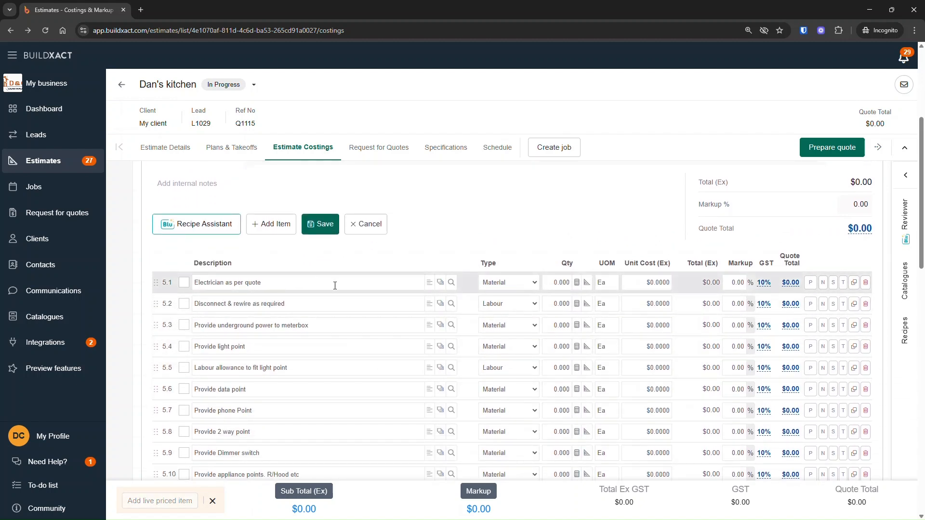
double_click(568, 286)
text(1)
Step: Delete the first eleven Electrician items, from "Electrician as per quote" to "Provide Oven circuit, Spa etc inc fitoff", and discard the category's edits
click(865, 283)
click(865, 283)
click(865, 282)
click(866, 283)
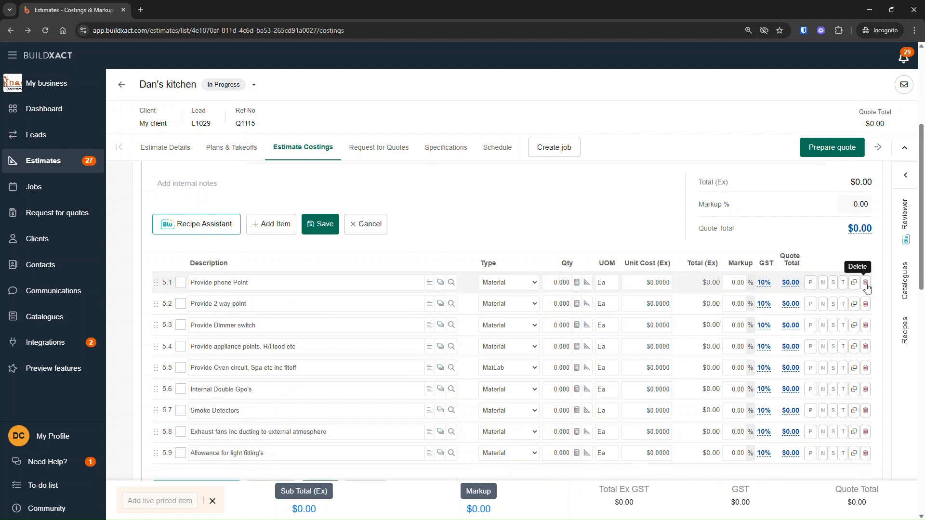
click(865, 283)
click(866, 282)
click(865, 283)
click(865, 282)
click(865, 283)
scroll(419, 428, up, 1)
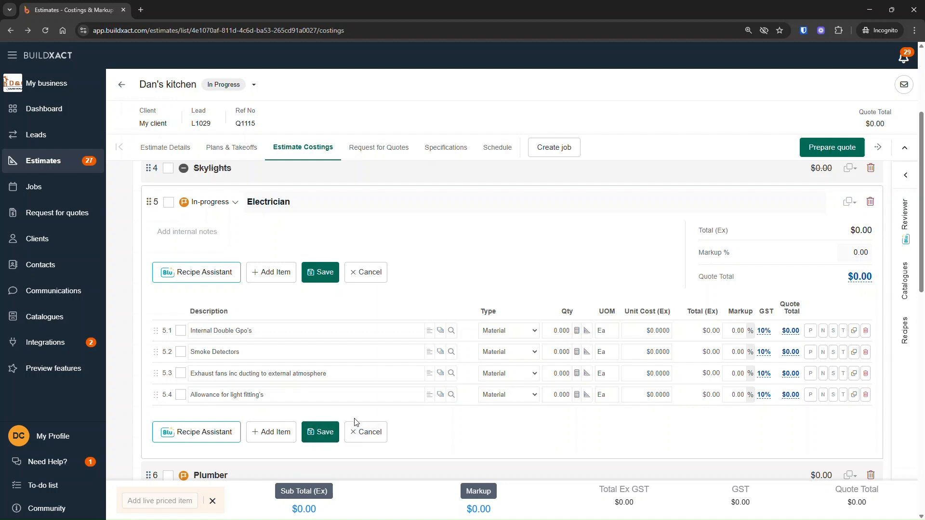
click(364, 430)
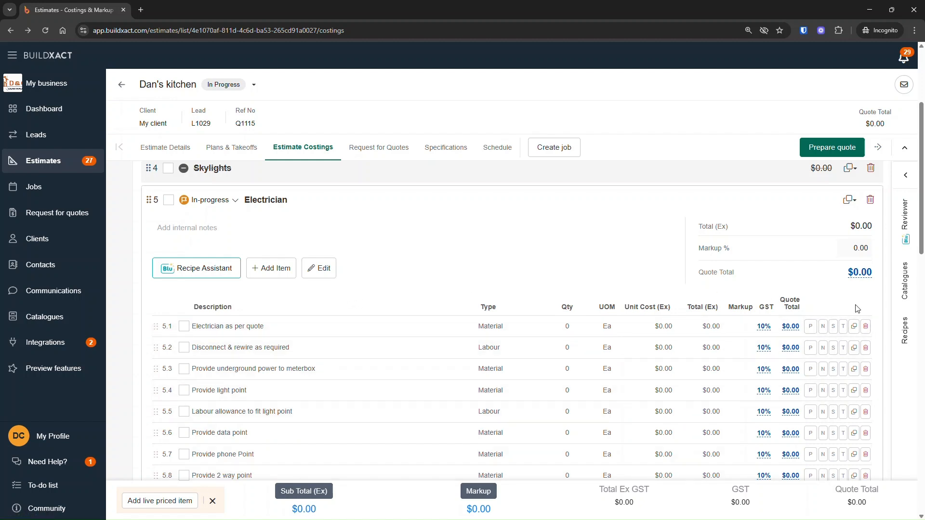
Step: View the quote total breakdown for the Electrician category and for its individual line items
mouse_move(860, 272)
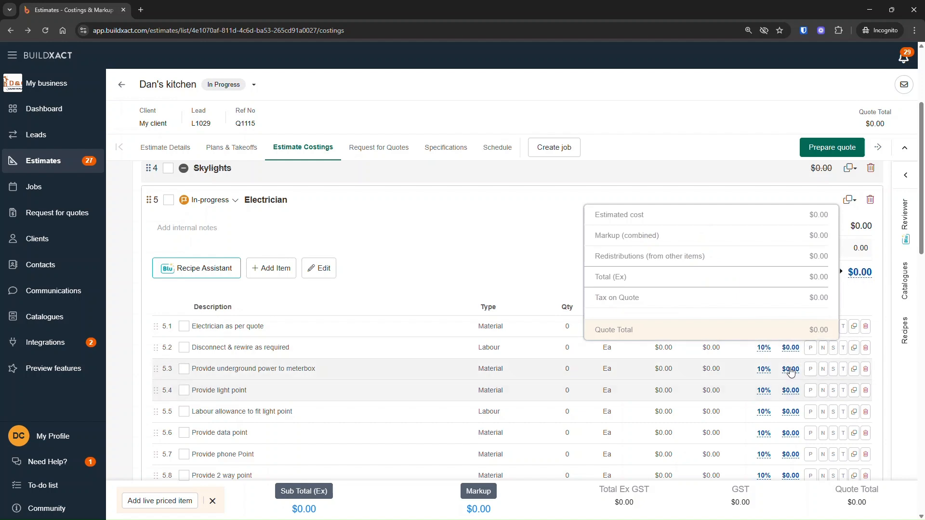
mouse_move(790, 391)
scroll(791, 410, down, 1)
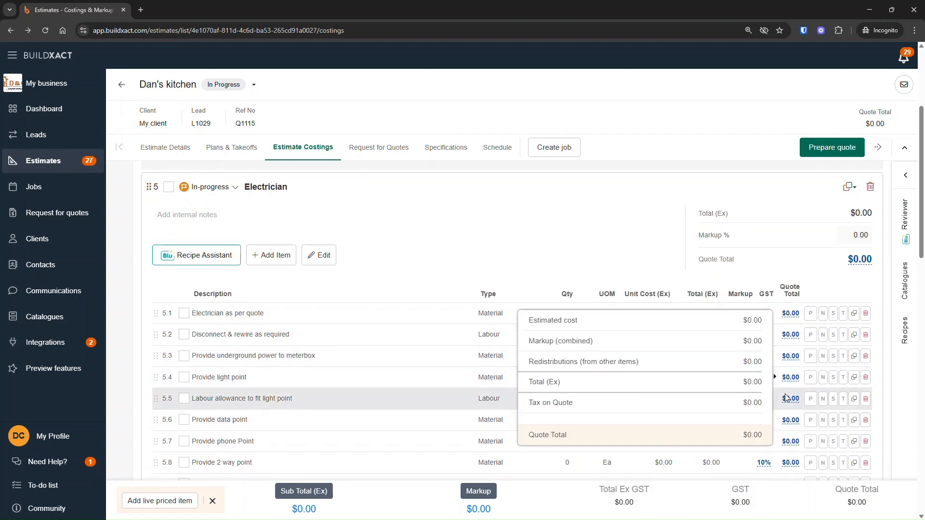
scroll(790, 410, down, 1)
scroll(788, 424, down, 3)
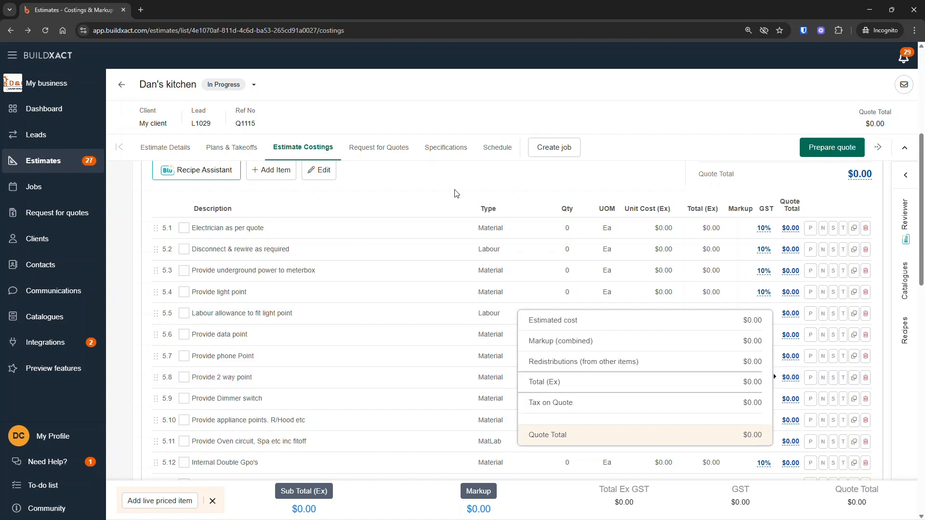
Step: Add one new item at the end of the Electrician category, but cancel the edit
scroll(402, 371, down, 9)
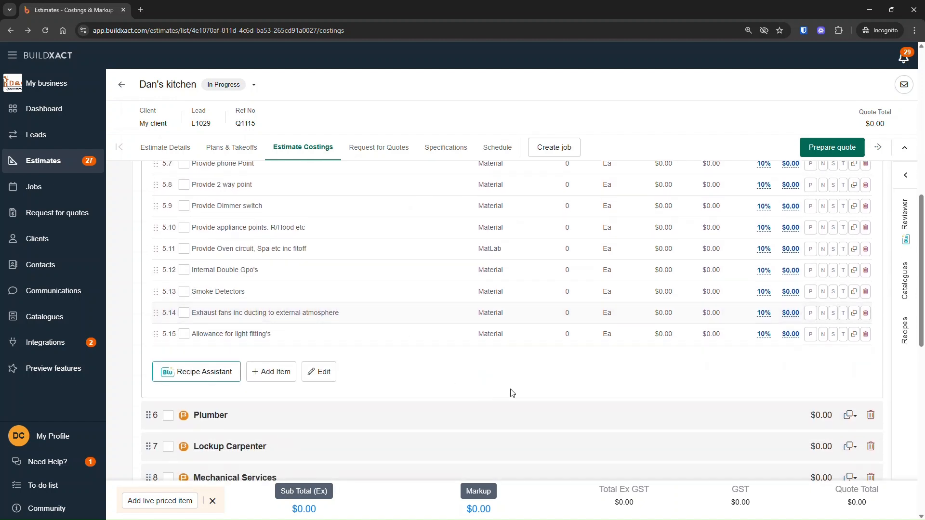
scroll(377, 392, down, 1)
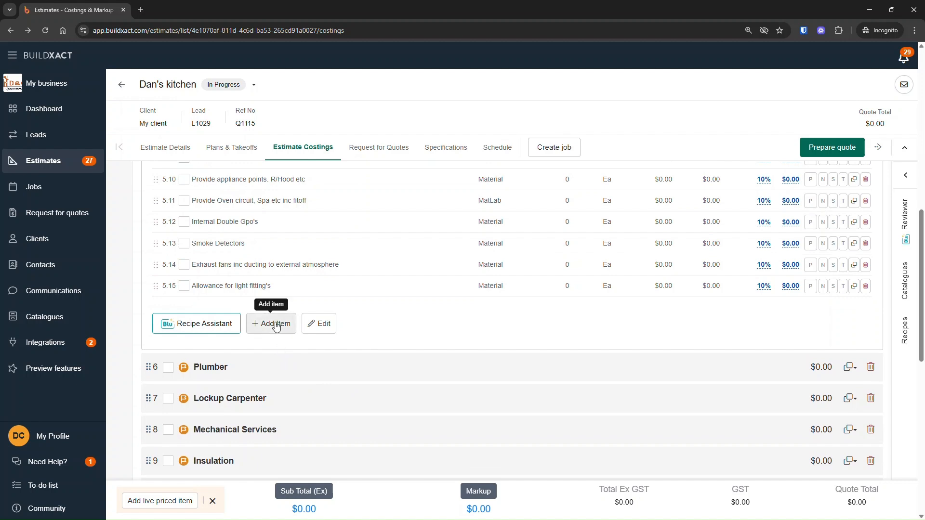
click(271, 323)
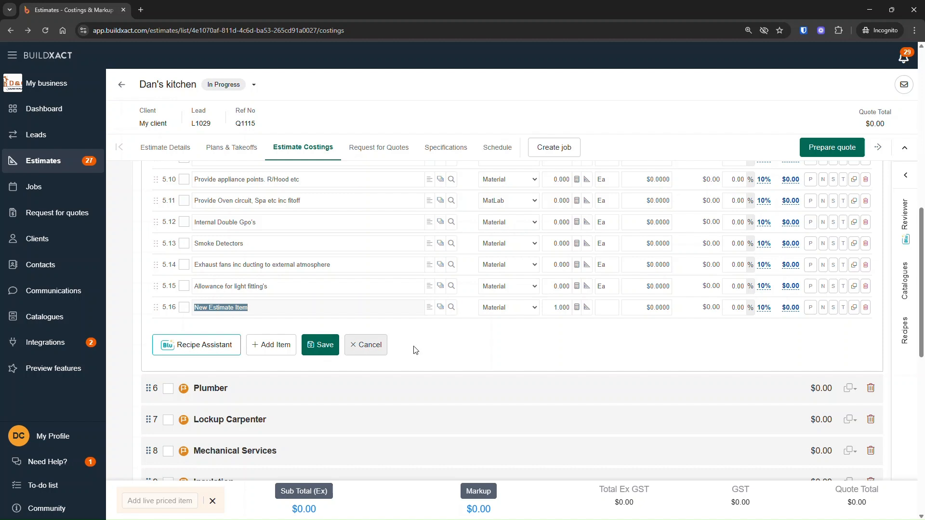
click(363, 353)
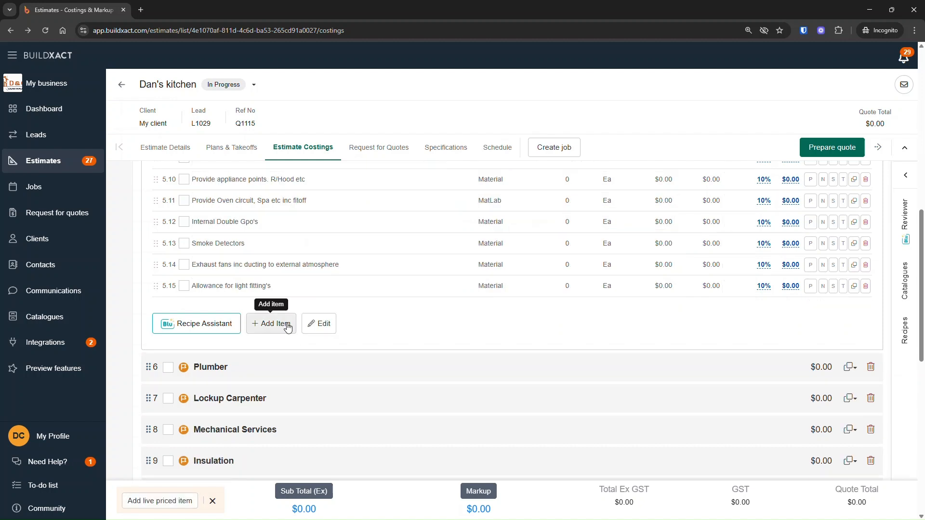
Step: Add three new items in a row at the end of the Electrician category, and discard them
click(277, 327)
click(274, 345)
click(270, 371)
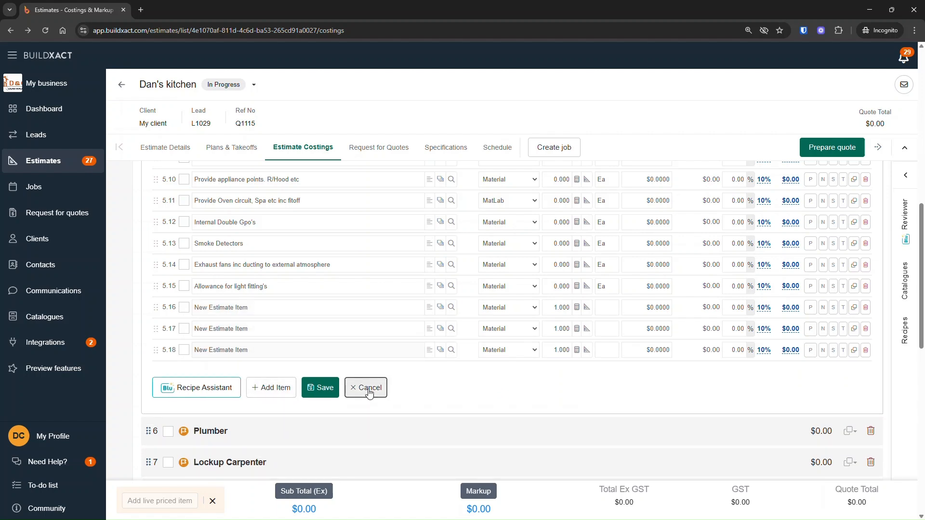
click(368, 388)
Step: Review the options for adding new categories, categories from templates and Excel items, and close them
scroll(329, 371, up, 10)
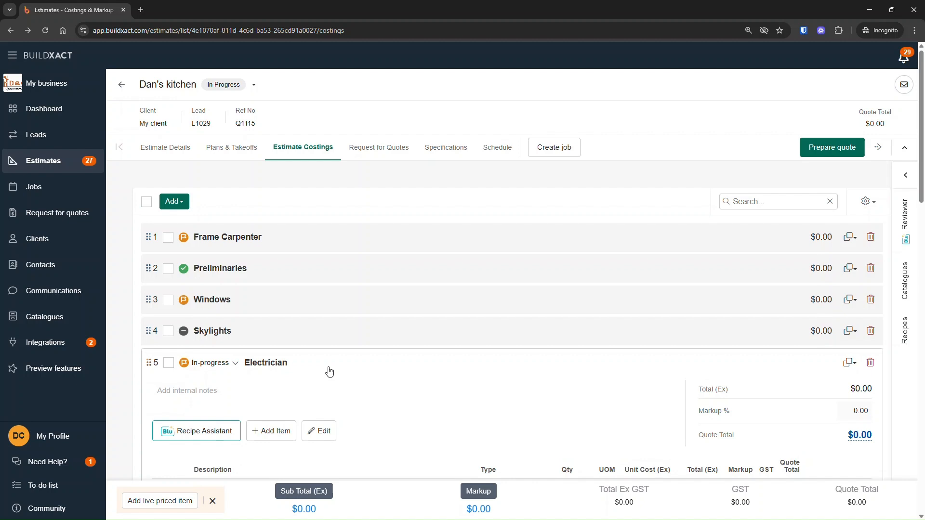
click(173, 200)
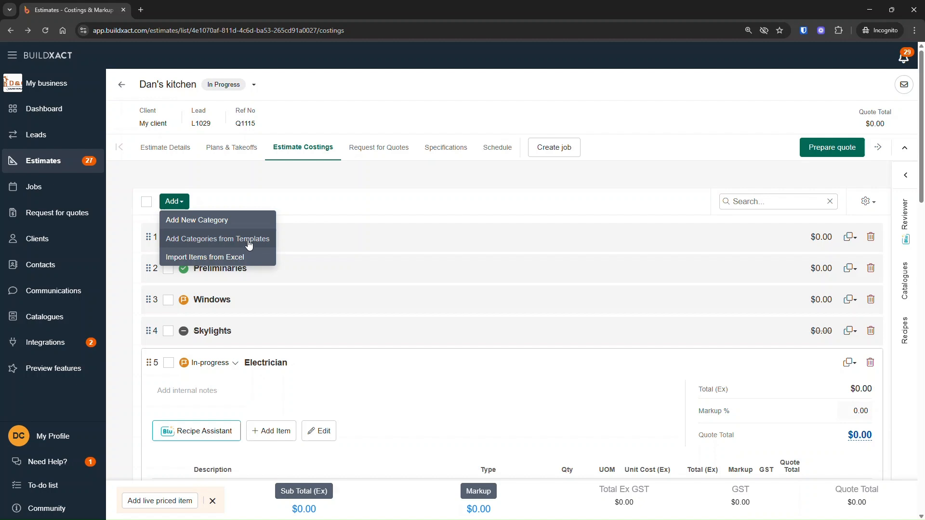
click(335, 202)
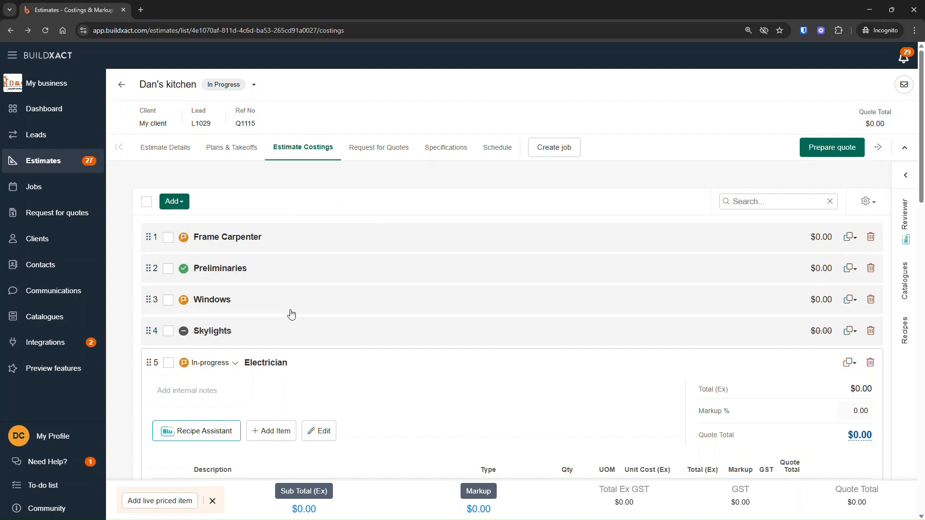
scroll(303, 332, down, 3)
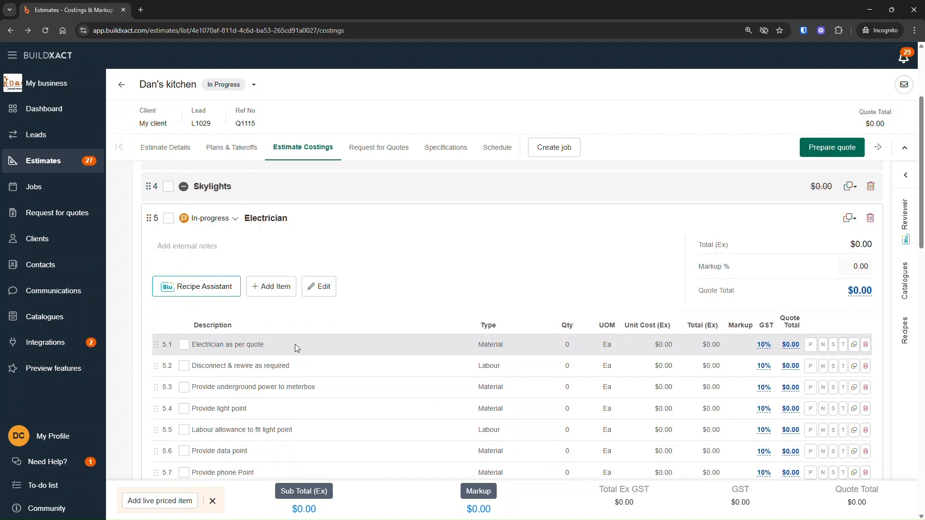
scroll(295, 344, down, 8)
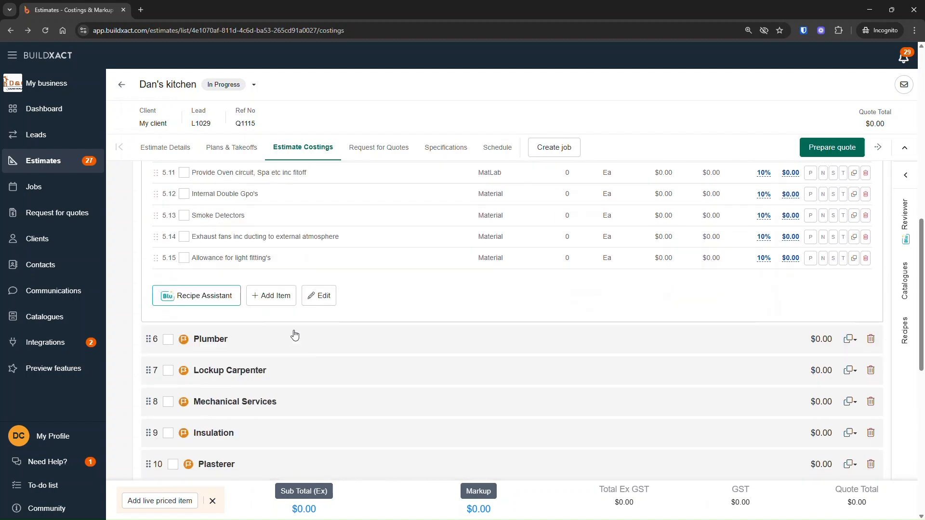
scroll(294, 335, up, 2)
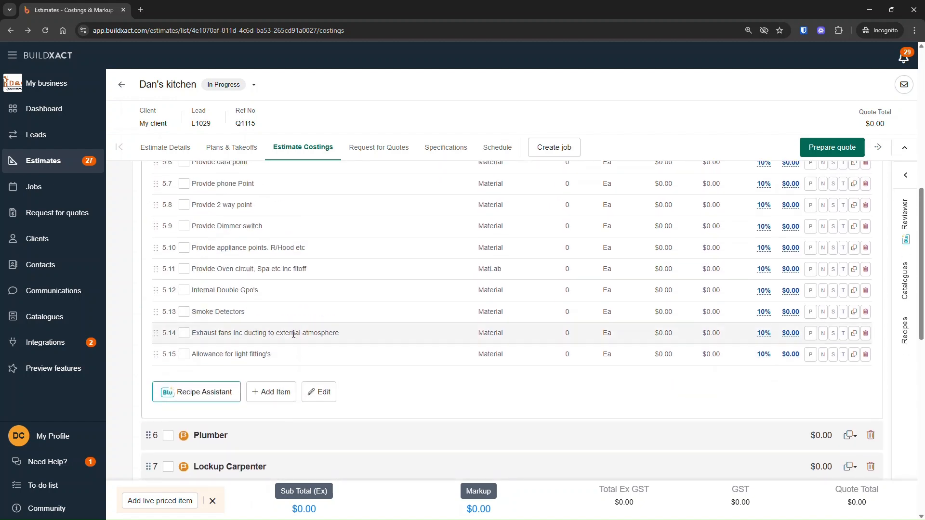
Step: Try adding an item named "tap" at the end of the Electrician category, and discard it
click(264, 392)
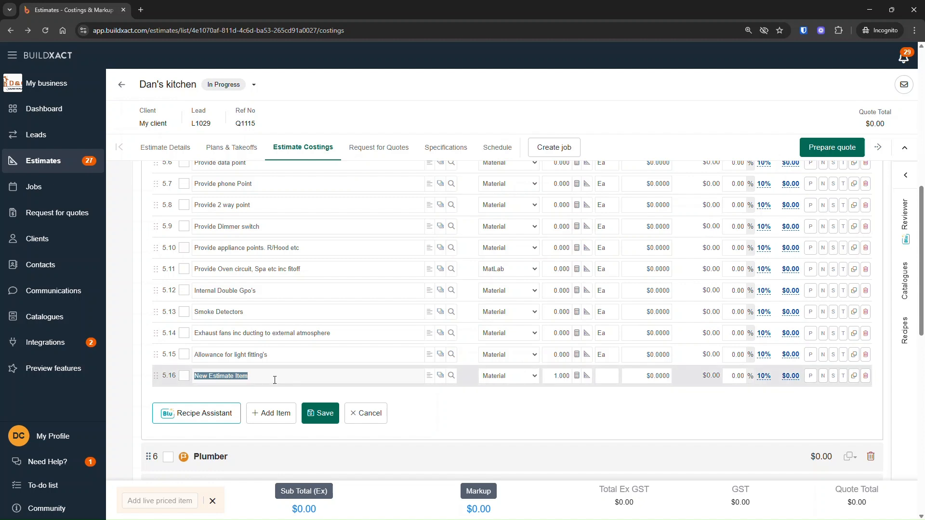
text(tap)
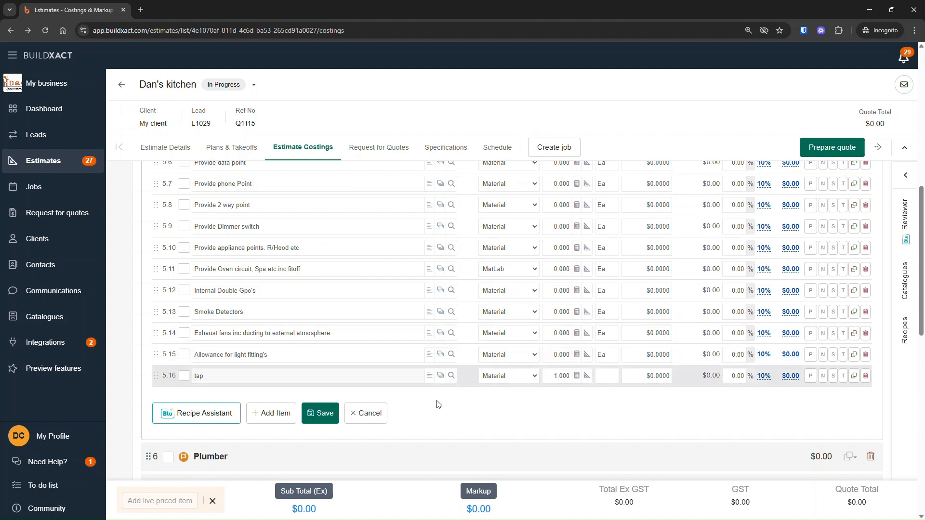
click(377, 417)
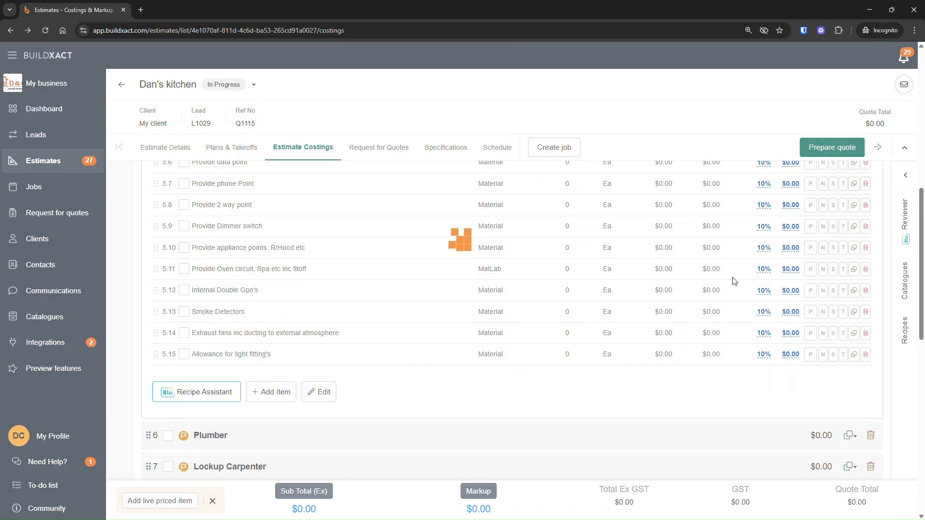
Step: Turn on showing catalogue search results in the estimate costings settings
scroll(755, 294, up, 10)
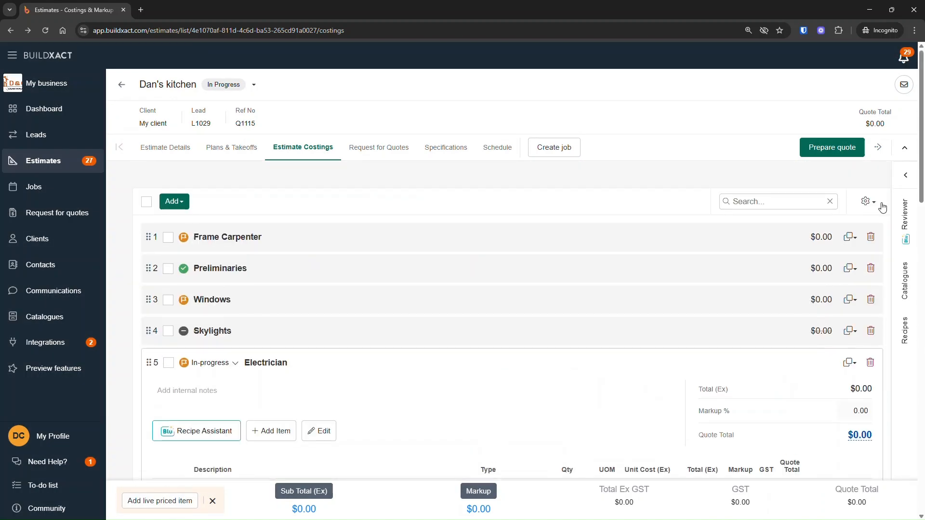
click(869, 202)
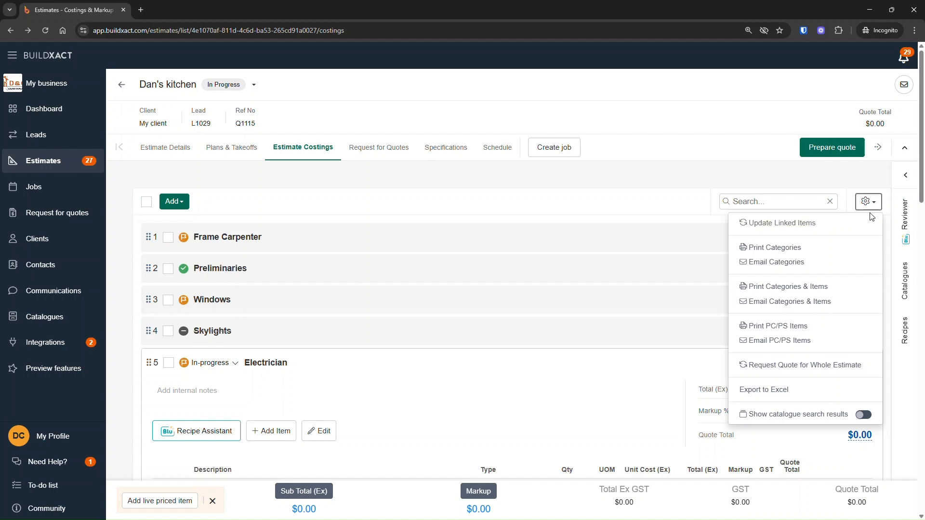
click(861, 415)
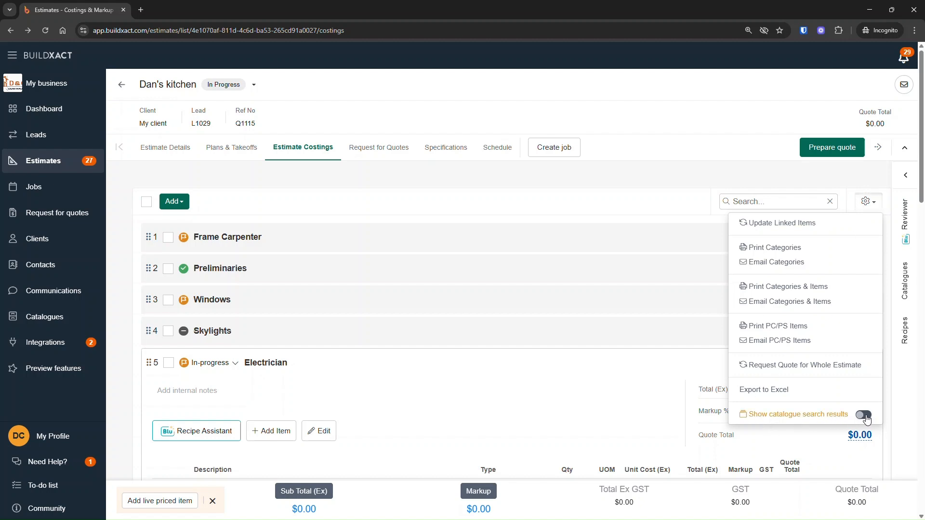
click(869, 202)
Step: Expand the Plumber category and add an item described as "tap" to bring up matching catalogue suggestions
scroll(427, 406, down, 12)
click(212, 339)
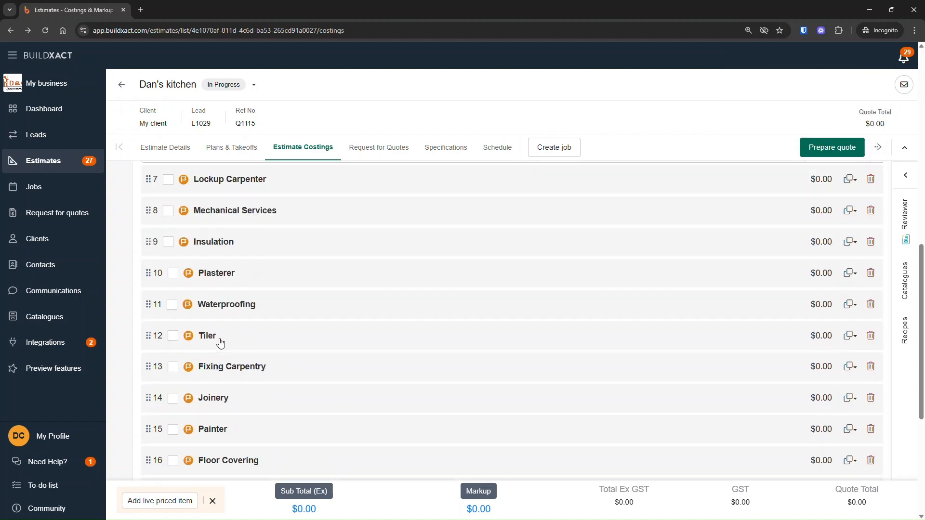
click(258, 426)
text(tap)
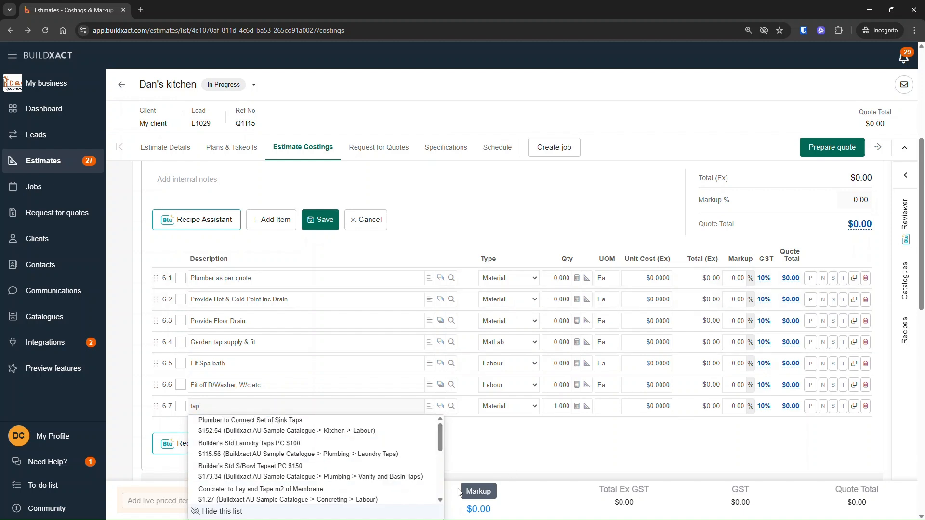
Step: Turn off catalogue search results from the suggestion list, and discard the new Plumber item
click(273, 512)
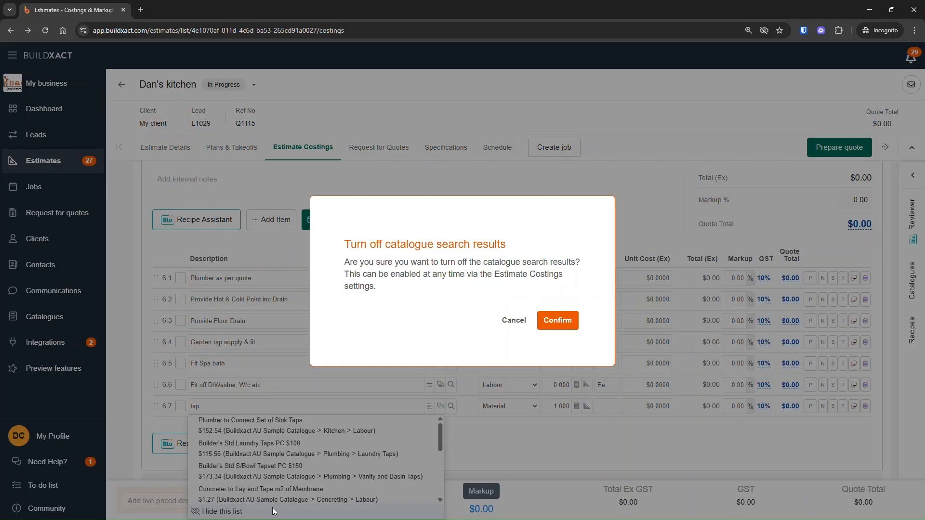
click(554, 321)
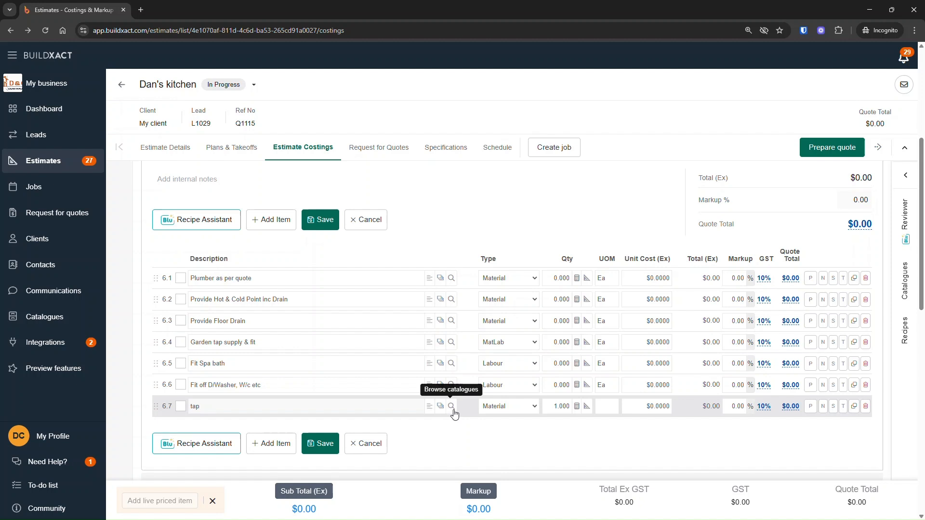
click(366, 442)
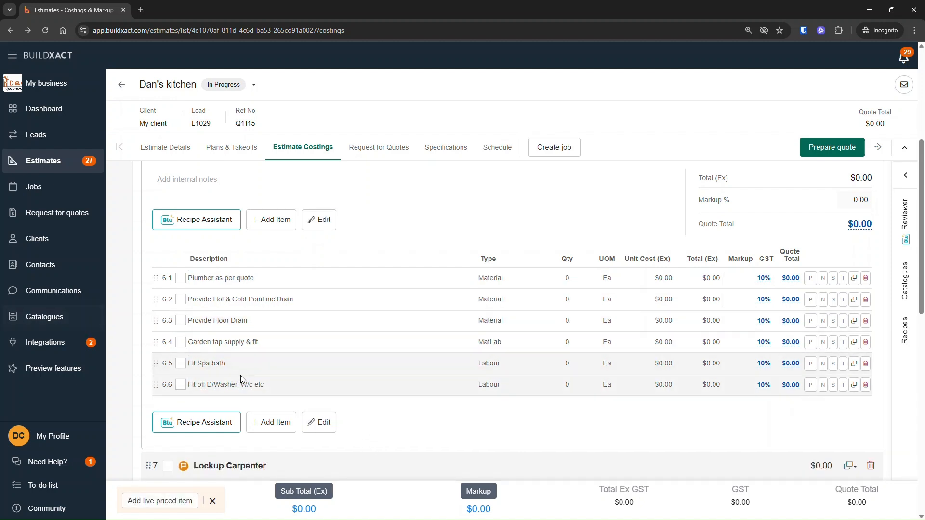
Step: Switch on hiding the Buildxact catalogues in the Catalogues list settings, and return to the estimate's costings
click(67, 322)
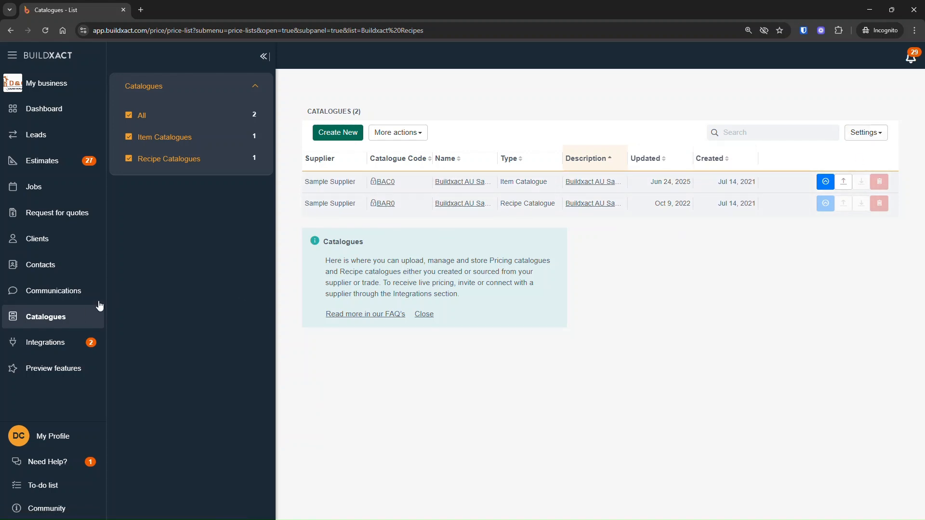
click(867, 134)
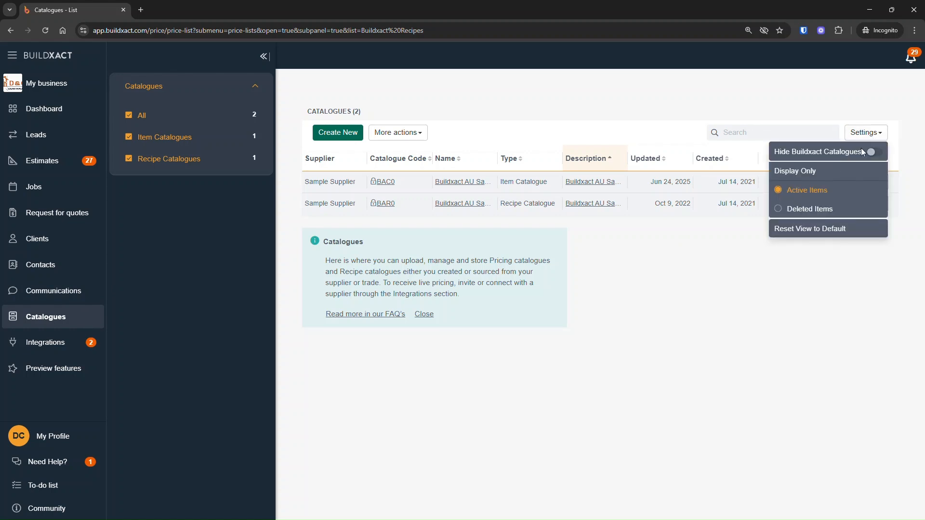
click(872, 153)
click(10, 30)
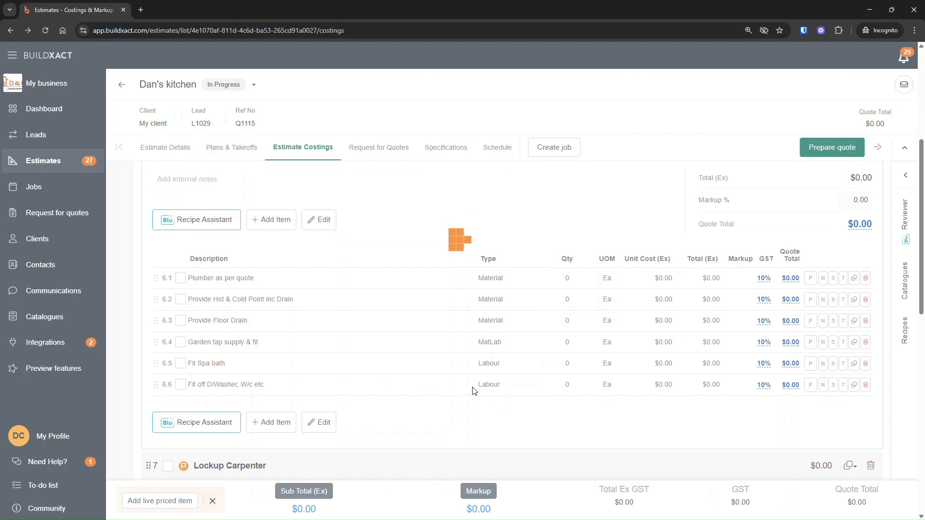
Step: Review the costings settings for updating linked items, printing, emailing, requesting quotes and exporting to Excel, and close them
scroll(670, 284, up, 3)
scroll(683, 294, up, 2)
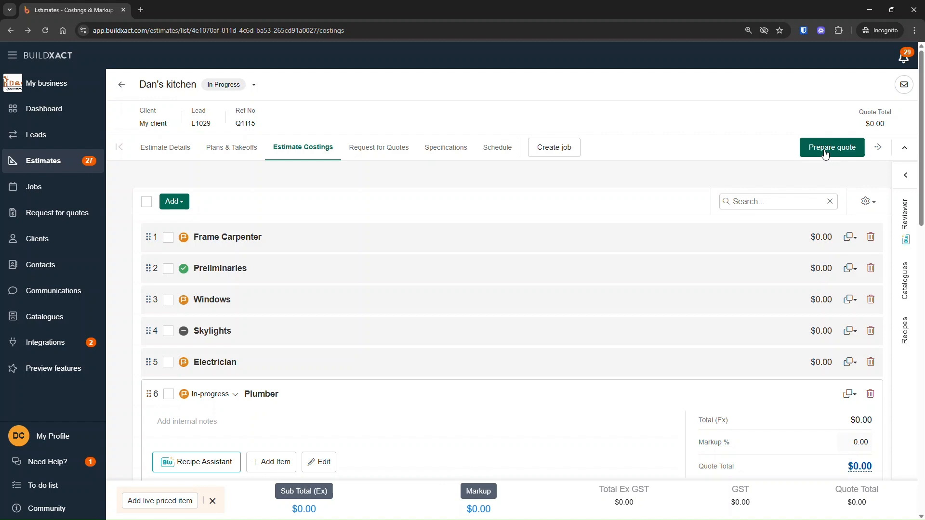
click(870, 202)
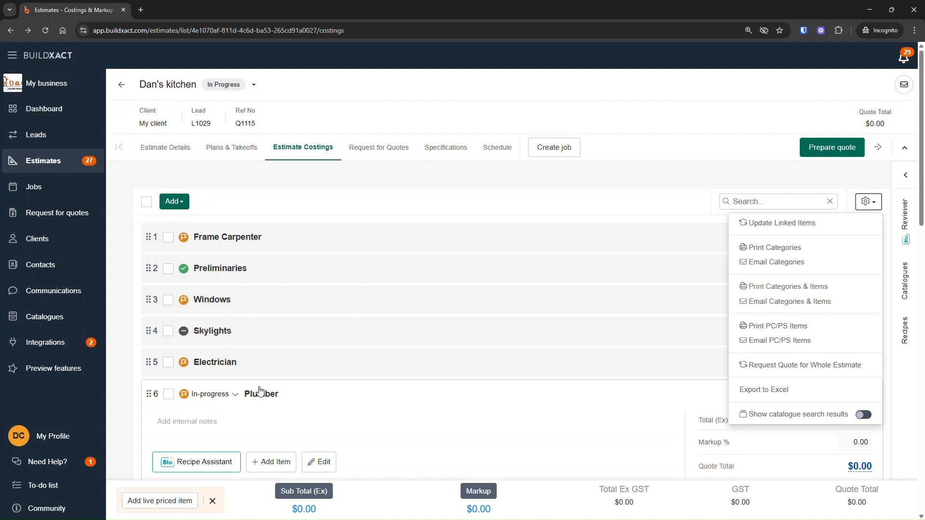
scroll(265, 385, down, 1)
scroll(270, 366, down, 3)
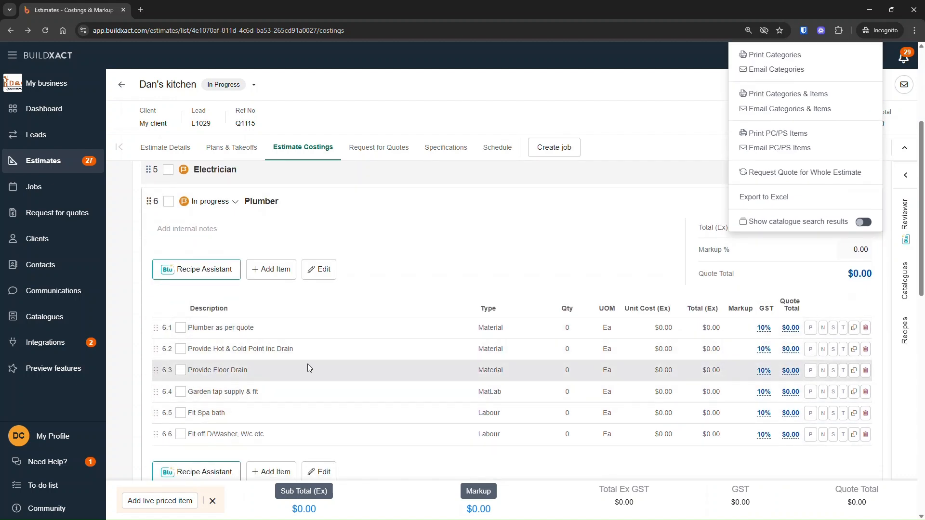
scroll(301, 366, up, 2)
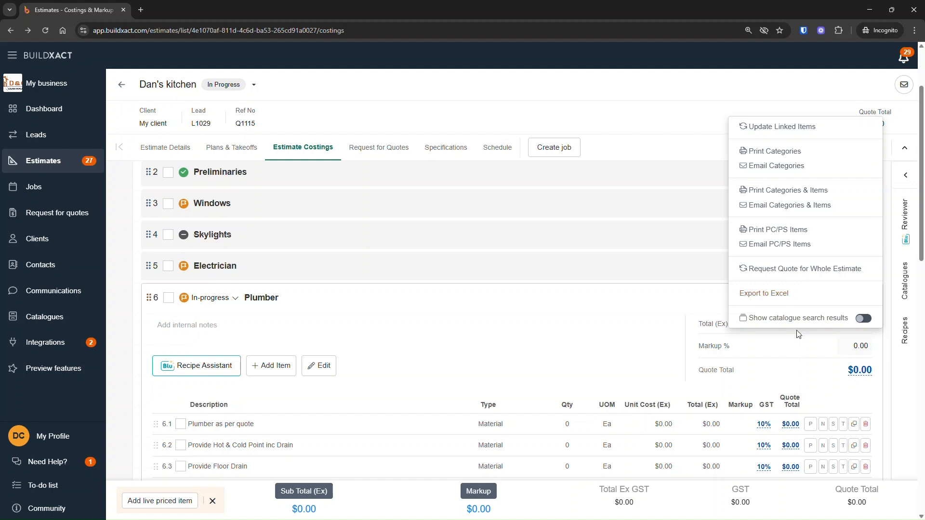
click(505, 343)
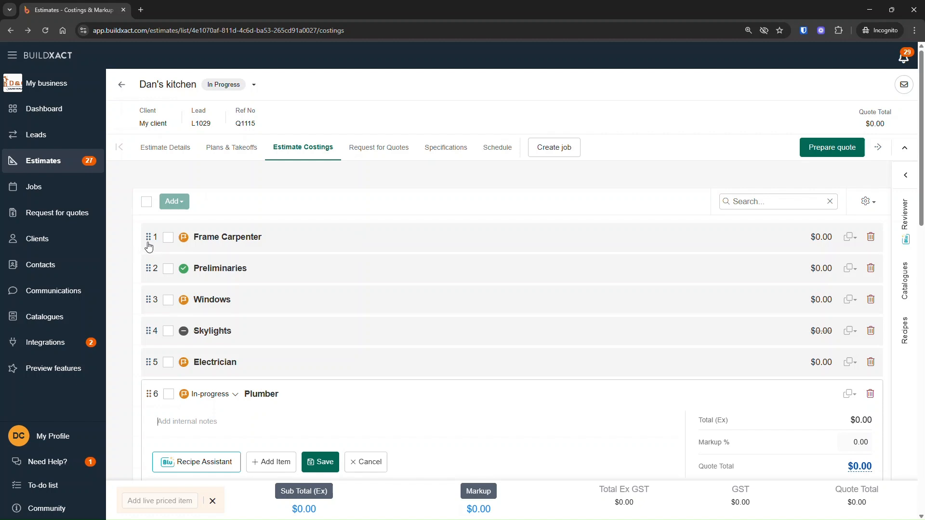
Step: Move the Preliminaries category above Frame Carpenter in the costings list
drag(149, 269, 271, 256)
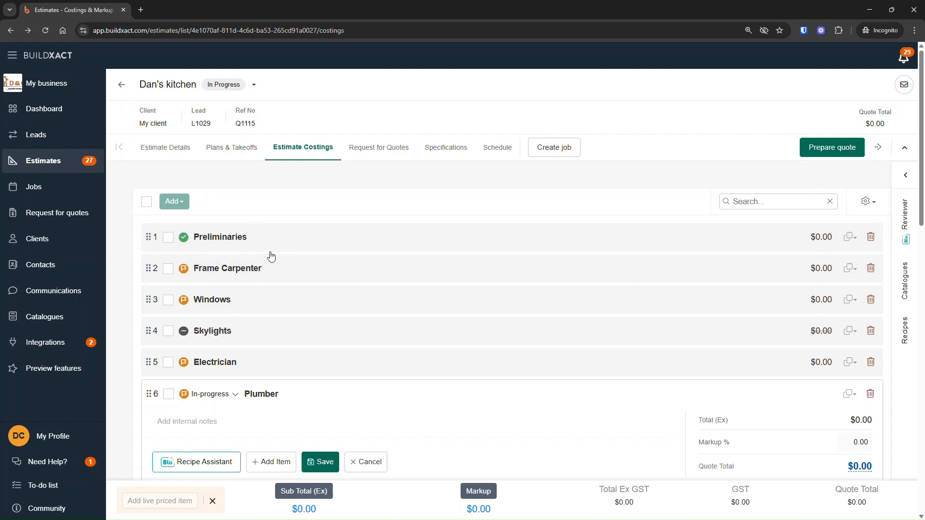